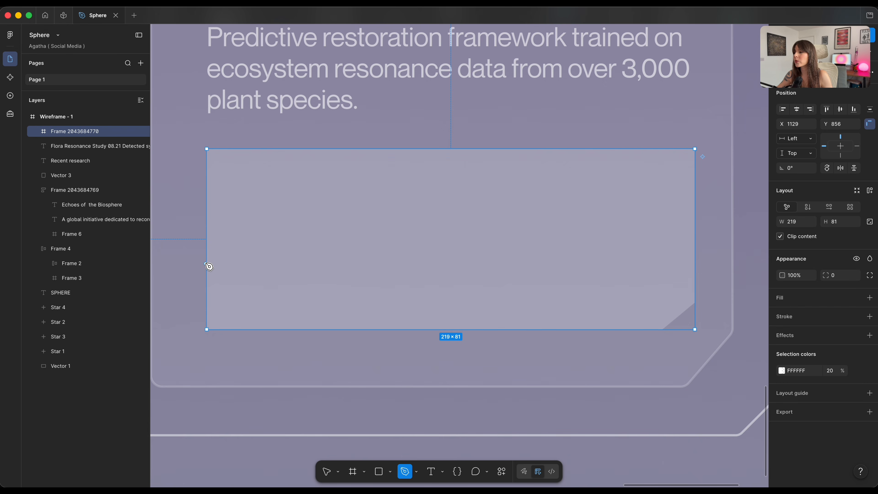
- Draw a zigzag waveform about 219 wide and 72 high across the translucent panel below the research text with the Pen tool
left_click(206, 264)
left_click(247, 174)
left_click(282, 295)
left_click_drag(303, 212, 314, 252)
left_click(312, 265)
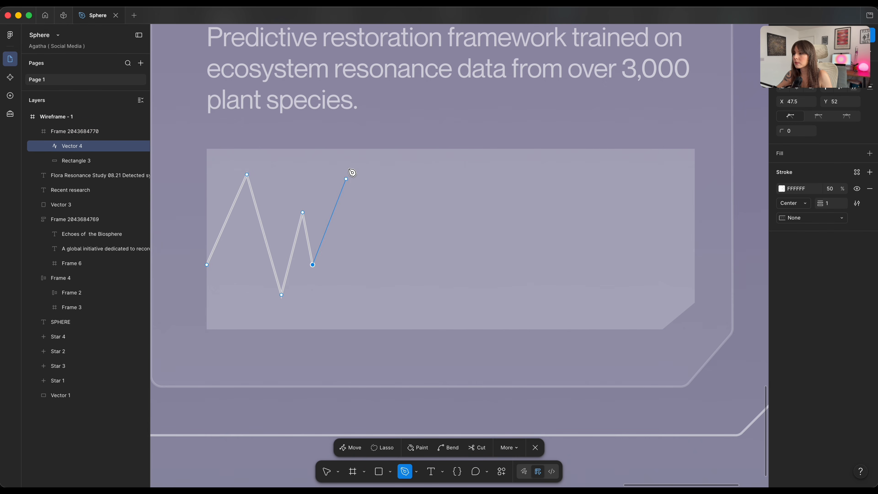
left_click(333, 158)
left_click(349, 260)
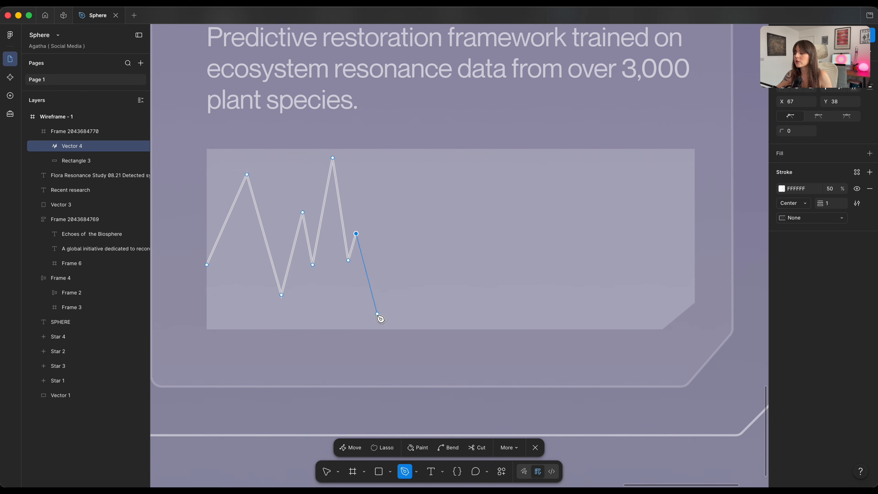
left_click(370, 318)
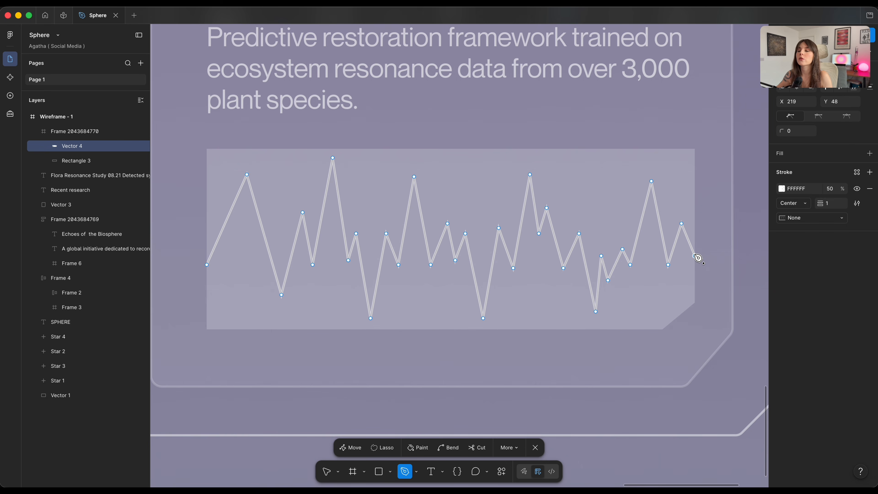
key("Escape")
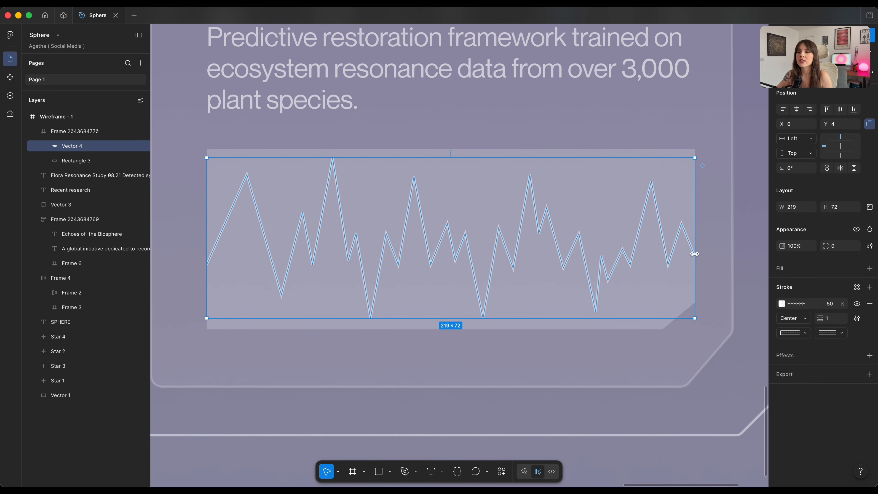
- Round the corners of the waveform line and deselect it
left_click_drag(829, 249, 847, 251)
scroll(696, 249, "down", 2)
left_click(619, 415)
scroll(639, 410, "down", 10)
scroll(619, 417, "up", 3)
scroll(617, 414, "up", 2)
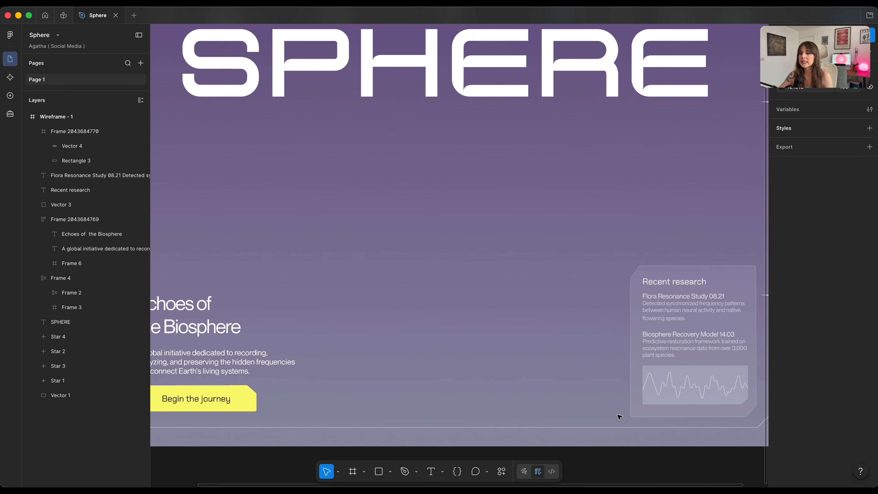
scroll(617, 414, "right", 2)
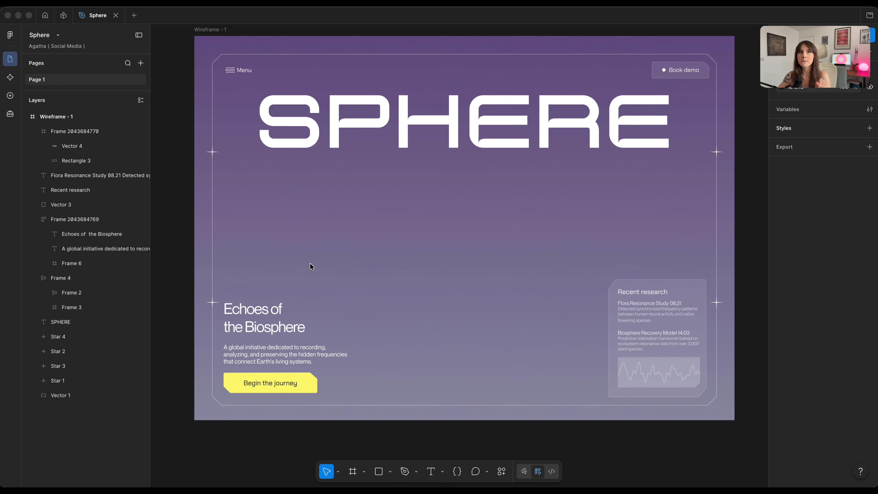
- Draw a circle about 30 × 30 in the empty area below the SPHERE title
left_click(391, 472)
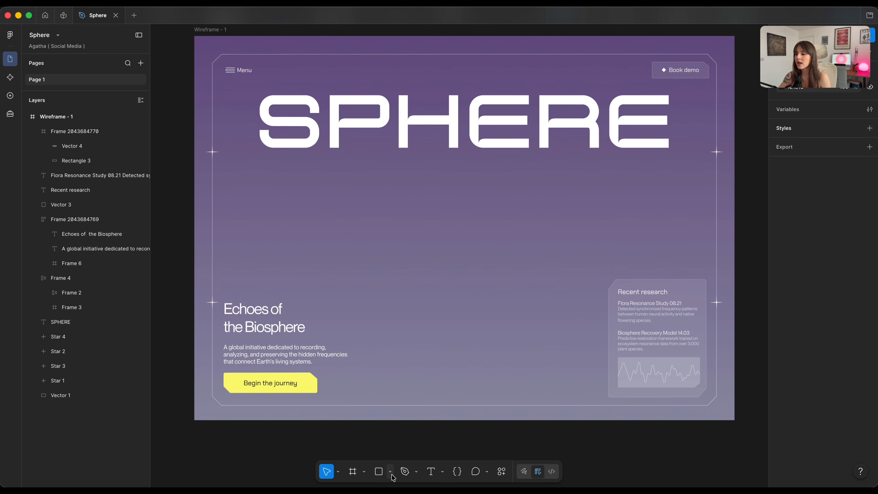
left_click(418, 420)
scroll(580, 244, "up", 5)
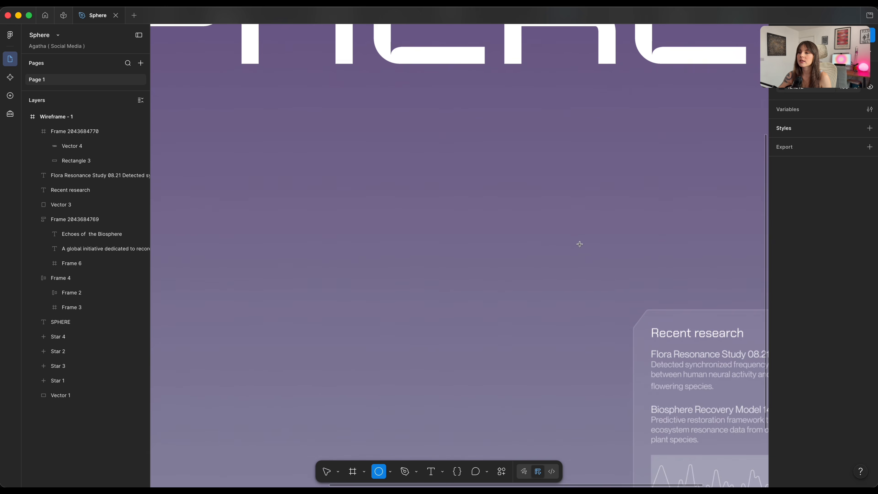
left_click_drag(447, 176, 469, 197)
scroll(443, 186, "up", 2)
- Set the circle's fill to white FFFFFF at 10% opacity
left_click(782, 285)
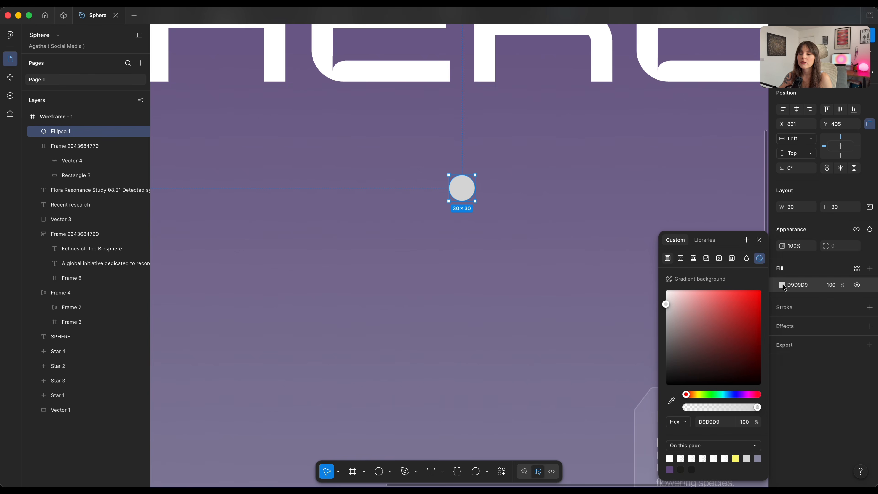
left_click_drag(712, 317, 613, 268)
left_click(750, 419)
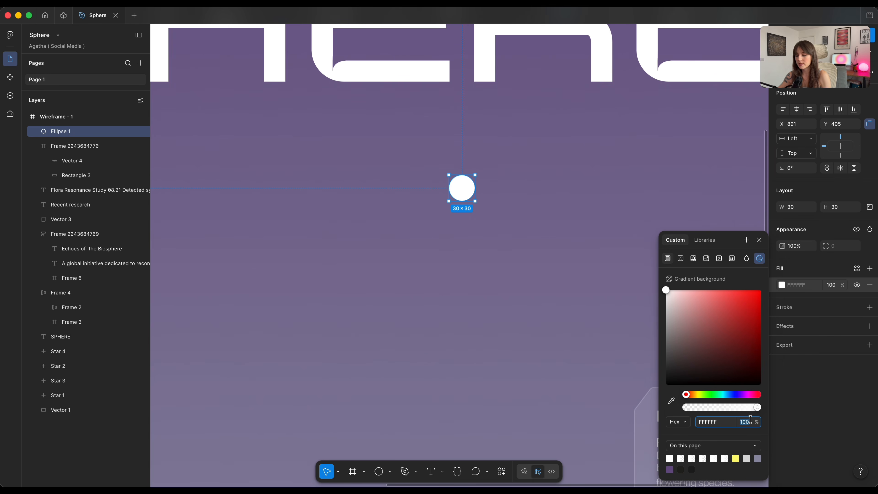
key("Return")
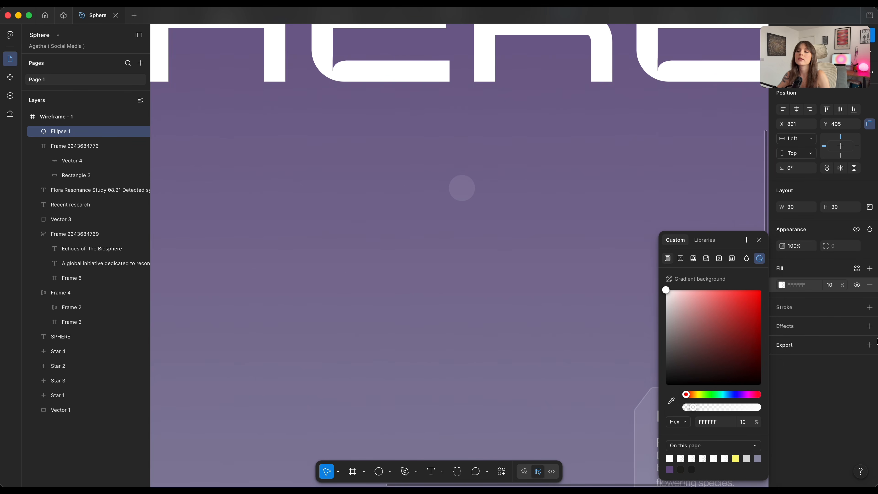
- Add a white FFFFFF stroke at 20% opacity to the circle
left_click(869, 308)
left_click_drag(717, 351, 574, 266)
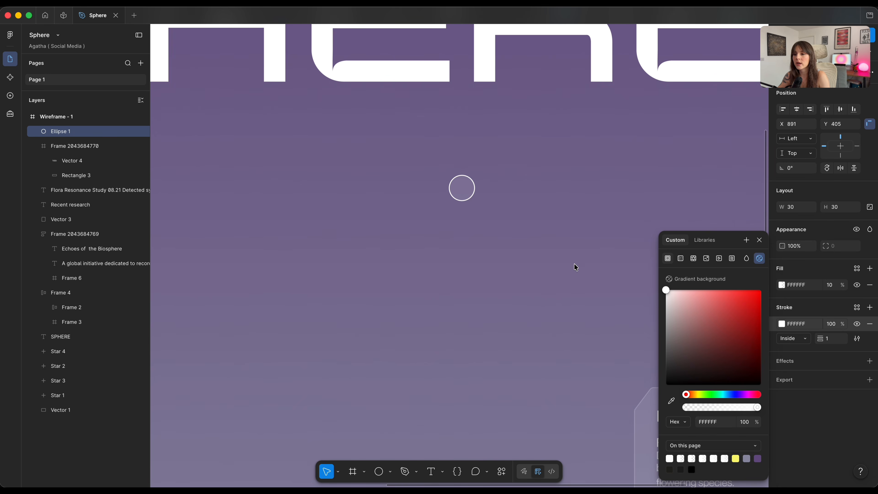
left_click(741, 419)
type("20")
key("Return")
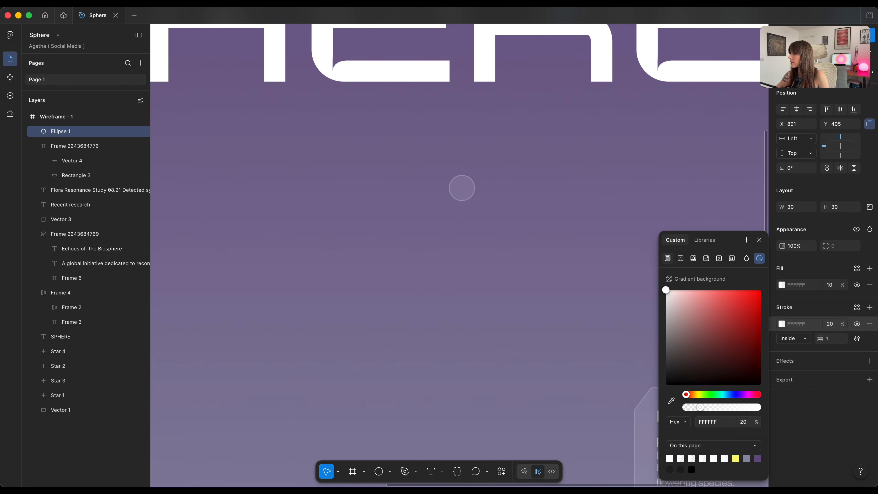
- Increase the weight of the circle's stroke, keeping its position set to Inside
left_click(796, 342)
left_click(795, 342)
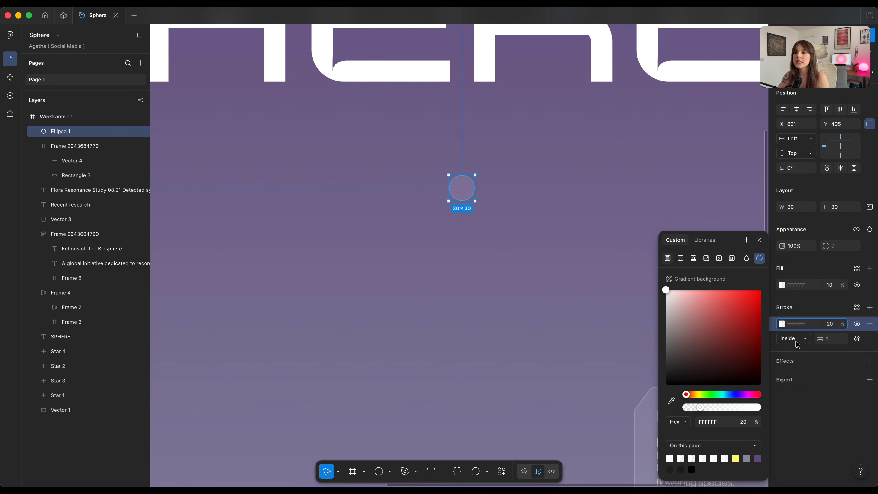
scroll(475, 200, "up", 10)
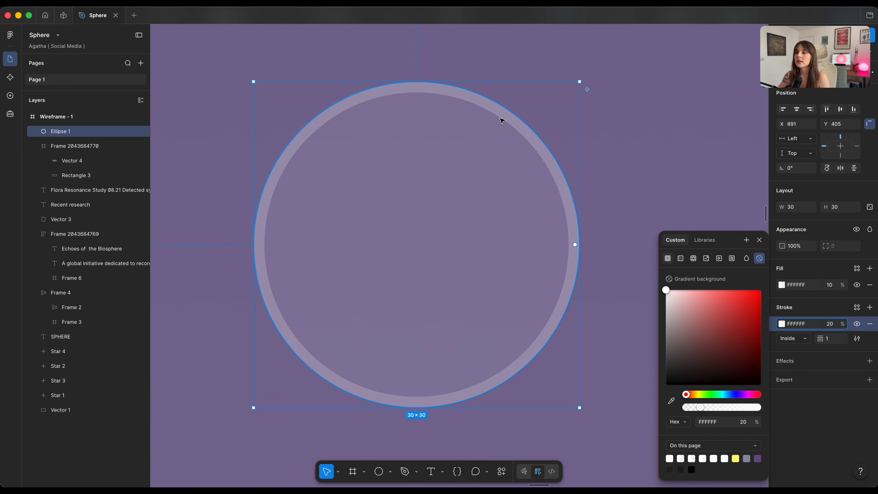
left_click_drag(820, 342, 824, 342)
- Draw a smaller circle centred inside the ring and fill it with solid white
left_click(380, 474)
left_click_drag(384, 204, 506, 328)
left_click_drag(474, 290, 445, 270)
left_click(782, 285)
left_click_drag(726, 339, 666, 290)
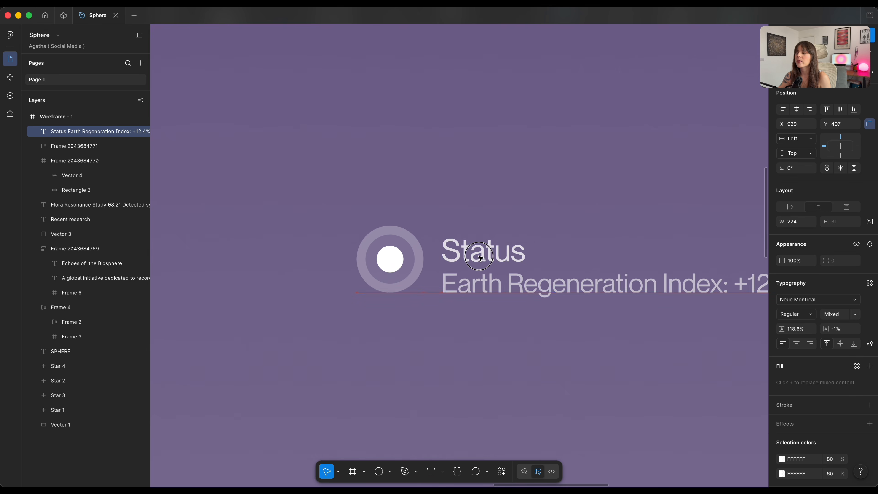
- Position the Status text beside the ringed circle and combine the two in a horizontal auto layout
scroll(447, 279, "up", 3)
mouse_move(416, 263)
left_mouse_down()
mouse_move(396, 256)
mouse_move(419, 259)
left_mouse_up()
left_click(270, 234, "shift")
key("shift+a")
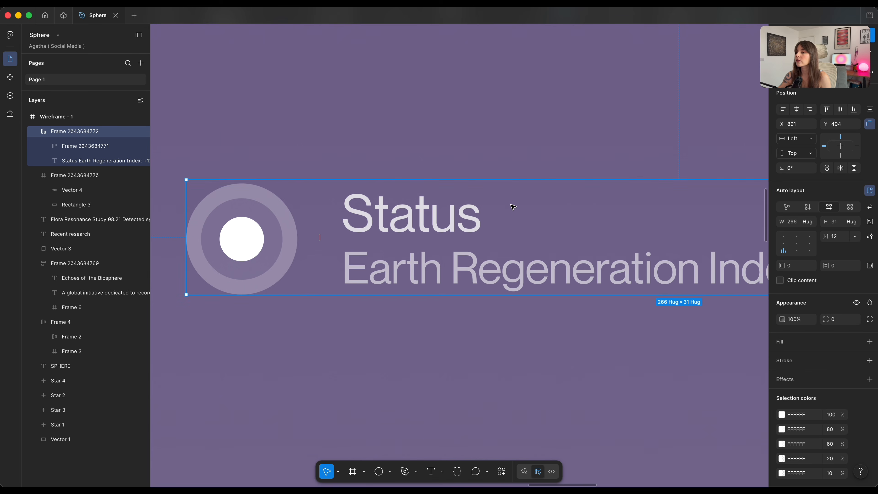
- Move the status label to the area below the last letters of the SPHERE title
scroll(513, 207, "down", 10)
key("Escape")
scroll(513, 209, "down", 2)
left_click_drag(508, 212, 544, 215)
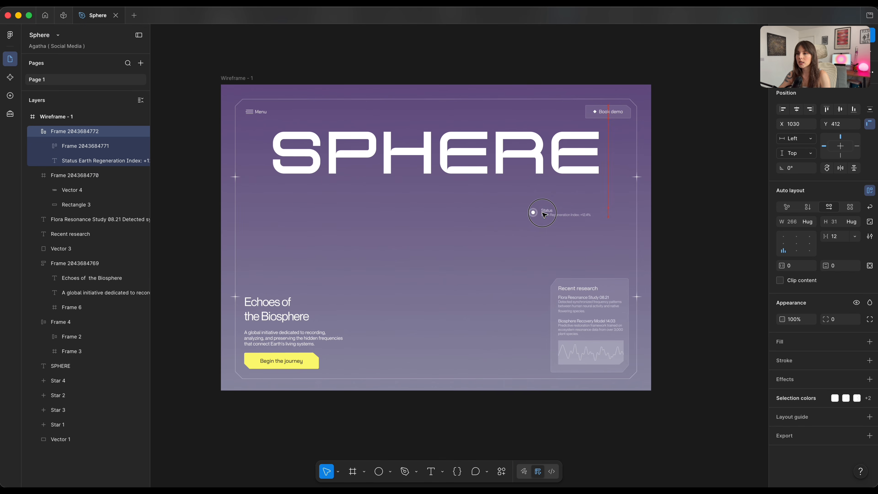
- Duplicate the status label to the area above the Echoes of the Biosphere heading and move the copy's circle after its text
left_click_drag(450, 202, 289, 245)
scroll(289, 245, "up", 3)
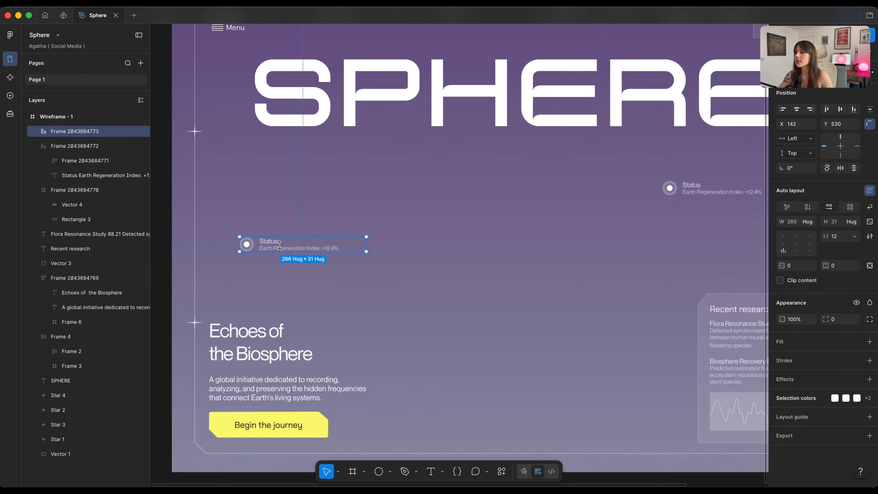
double_click(248, 245)
key("Right")
left_click(248, 246)
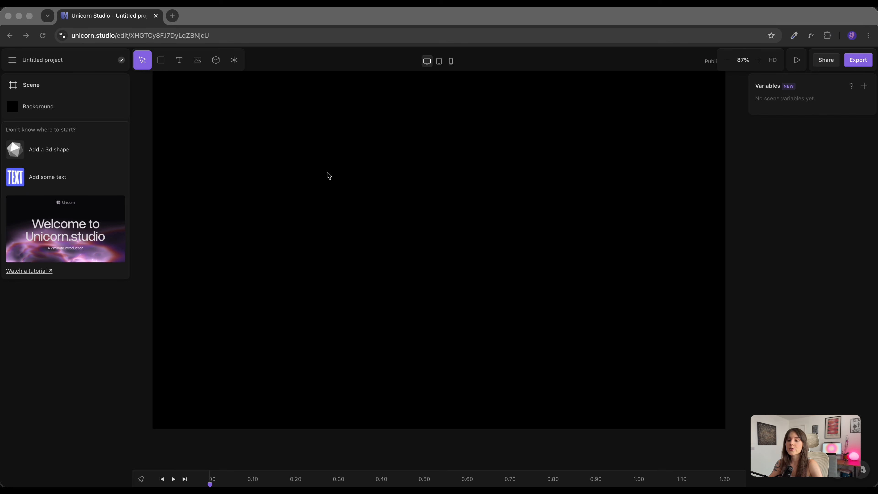
- Switch to Unicorn Studio and apply the black-to-white linear gradient preset to the Background layer
left_click(327, 173)
left_click(169, 74)
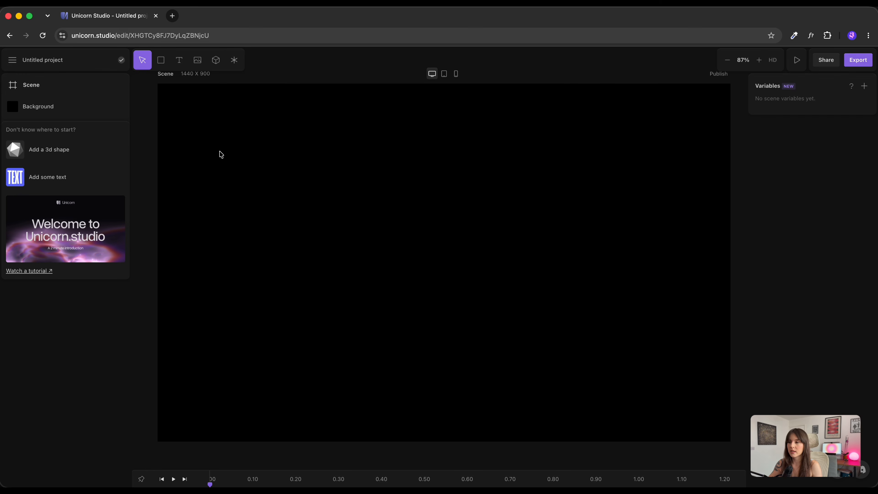
left_click(37, 114)
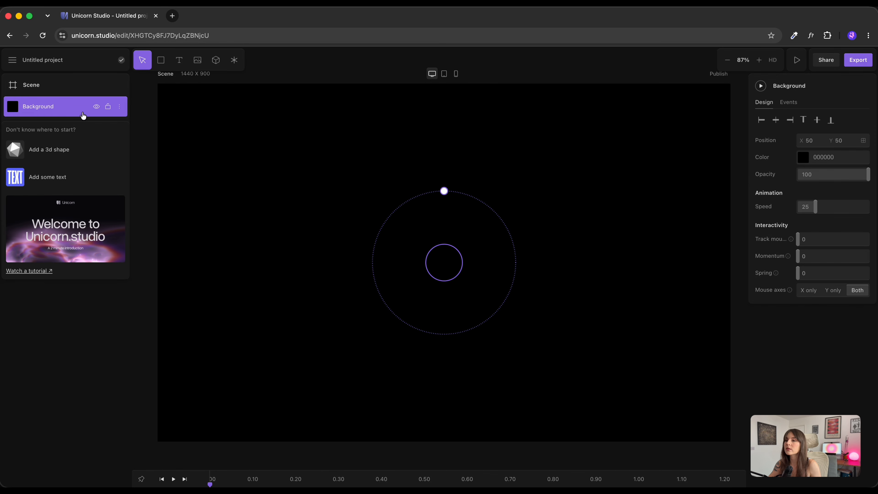
left_click(804, 160)
left_click(645, 88)
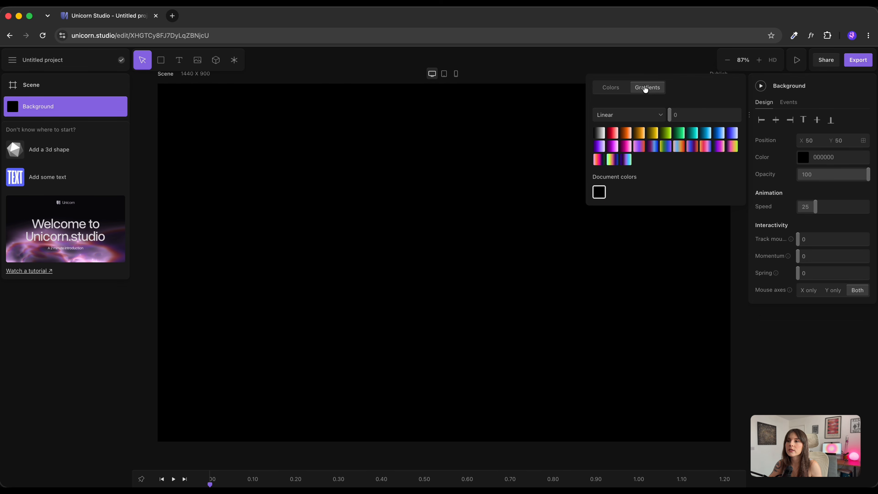
left_click(599, 133)
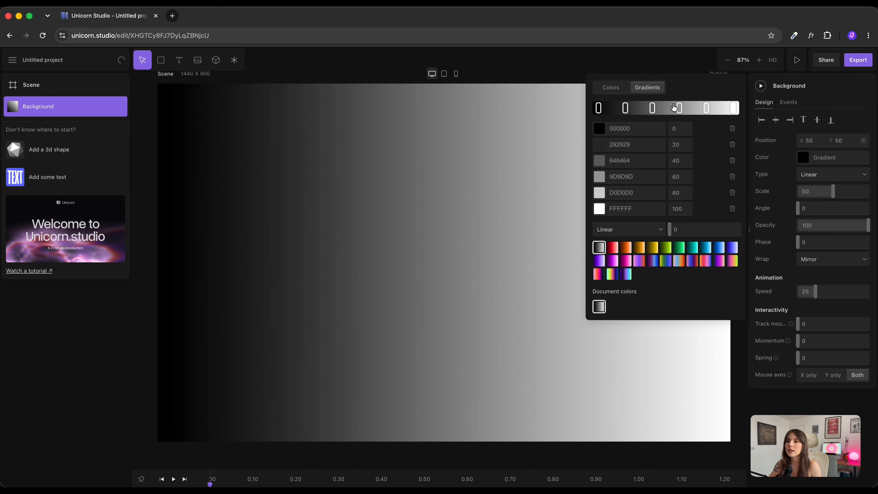
- Delete the four intermediate grey stops from the background gradient, keeping only the black and white ones
left_click(733, 145)
left_click(733, 145)
left_click(732, 144)
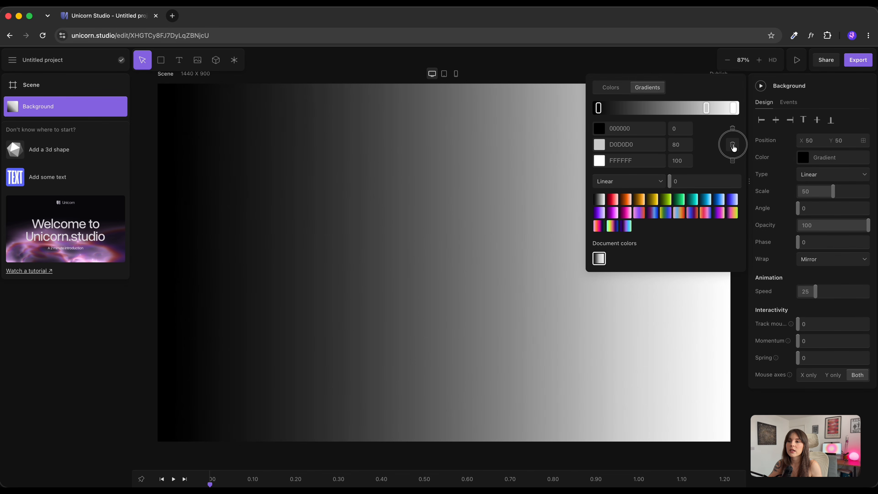
left_click(732, 144)
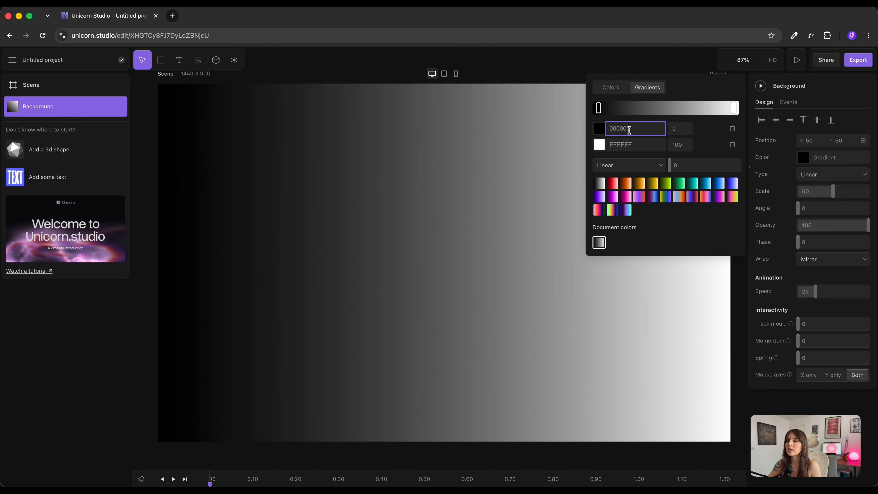
- Set the gradient stops to 695286 and 9291A8 and rotate the gradient to run from top to bottom of the scene
left_click(627, 142)
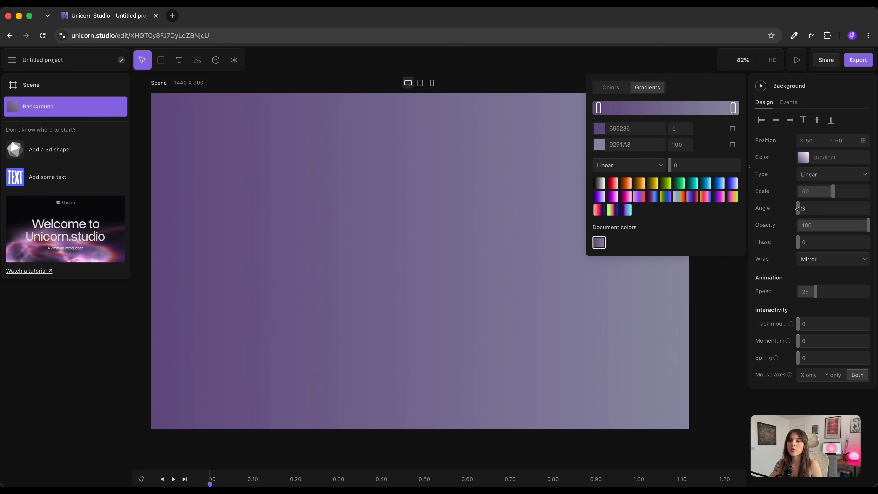
left_click_drag(800, 209, 820, 218)
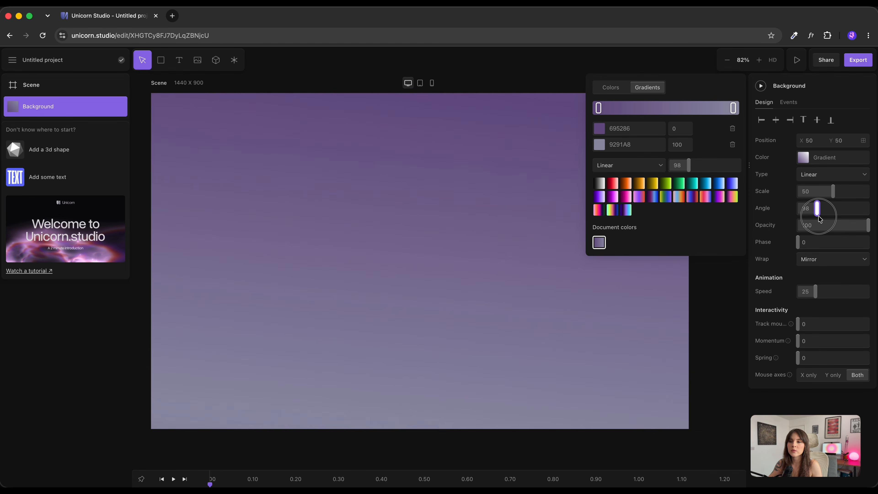
left_click(312, 218)
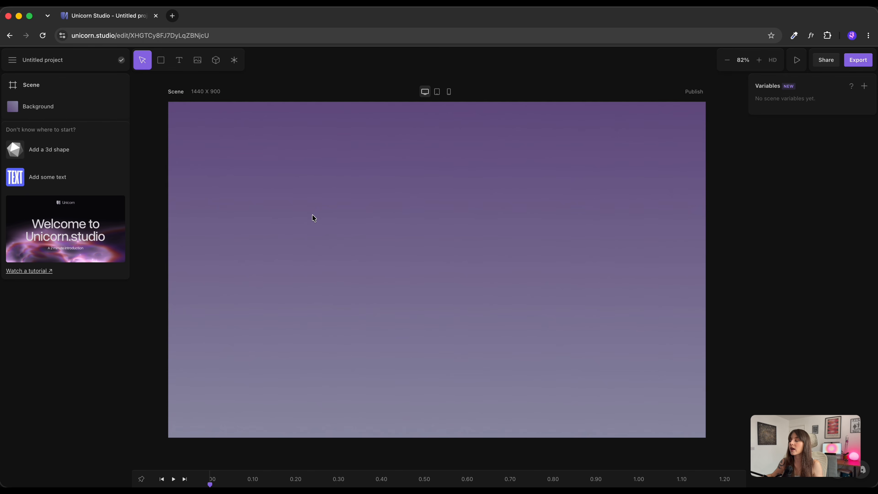
- Search the effects for "noi", add the Noise Fill effect above the background and play its animation
left_click(235, 60)
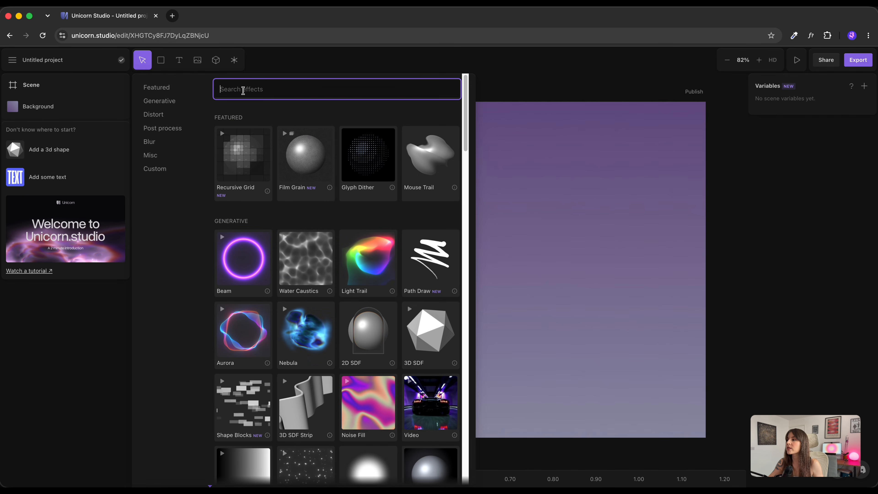
type("noi")
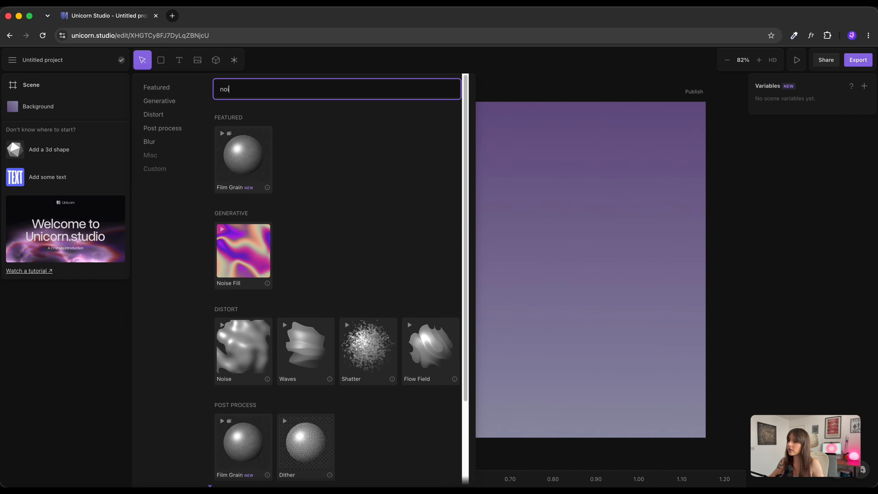
left_click(244, 250)
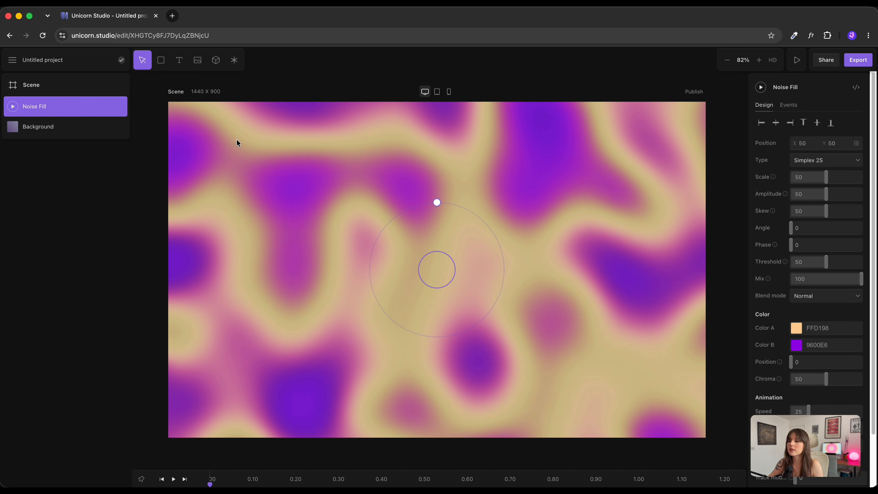
left_click(18, 108)
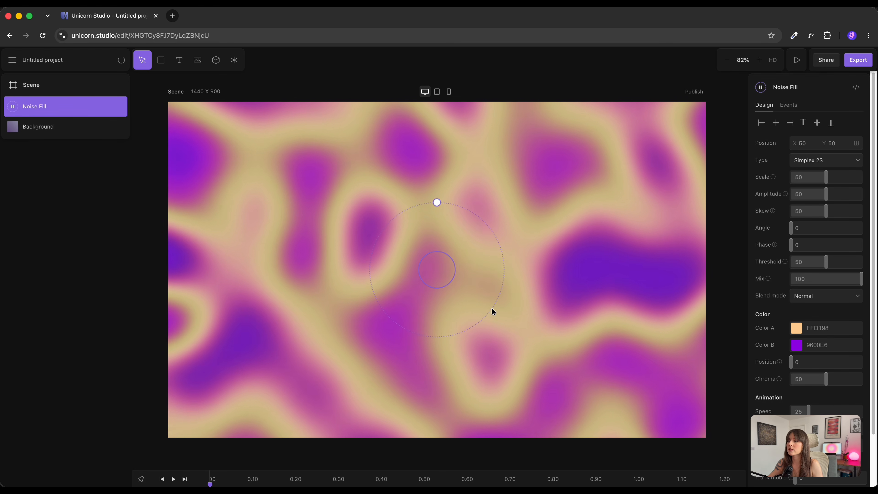
- Set the Noise Fill's Color A to light violet C9B7FF
left_click(796, 327)
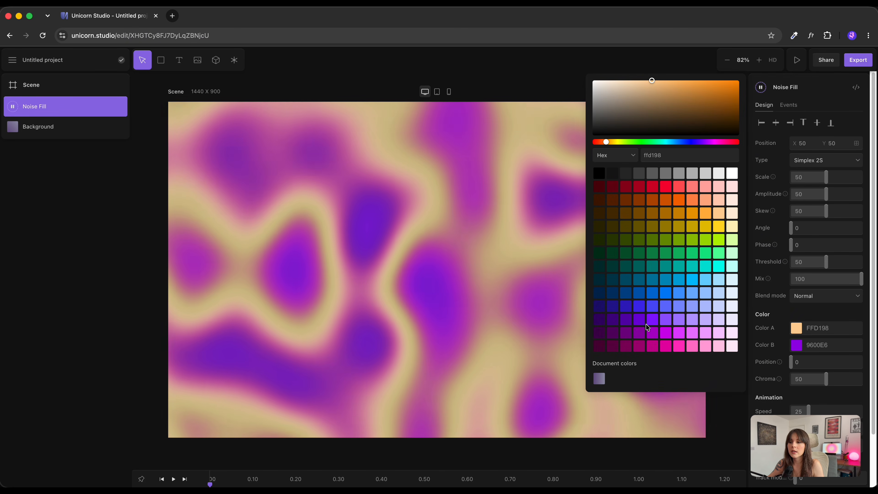
left_click(705, 321)
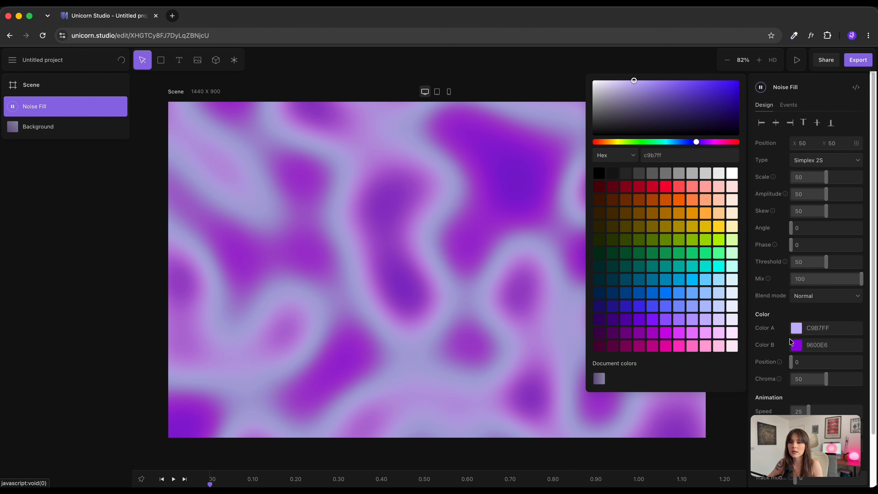
- Set the Noise Fill's Color B to dark violet 420084
left_click(797, 345)
left_click(612, 319)
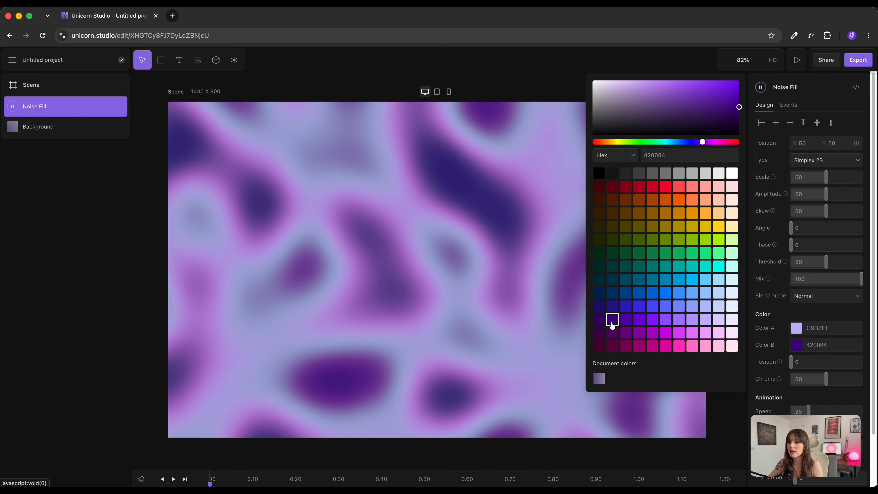
left_click(832, 304)
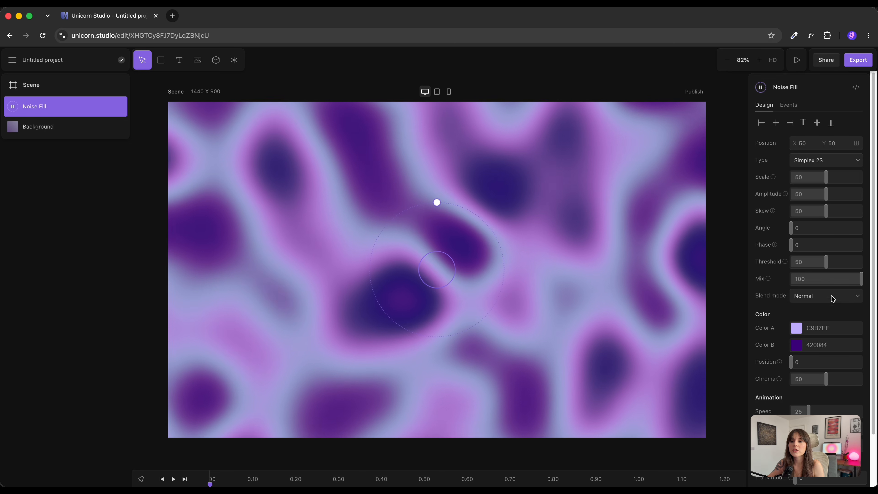
- Set the Noise Fill's blend mode to Overlay and its scale to 21, and lower its mix
left_click(832, 297)
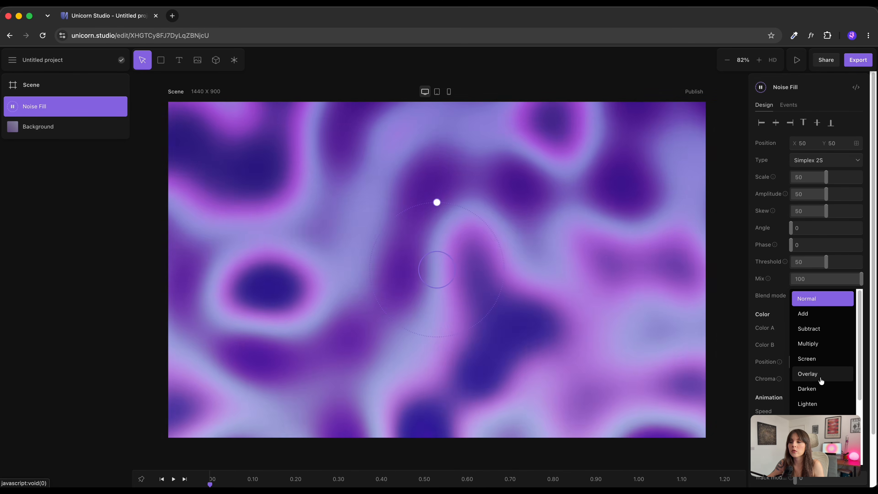
left_click(821, 374)
left_click_drag(825, 178, 806, 181)
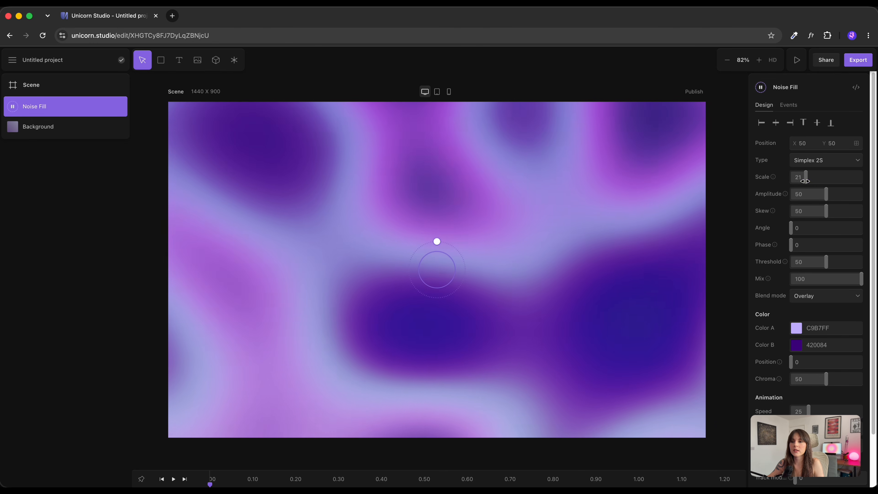
left_click_drag(860, 279, 807, 282)
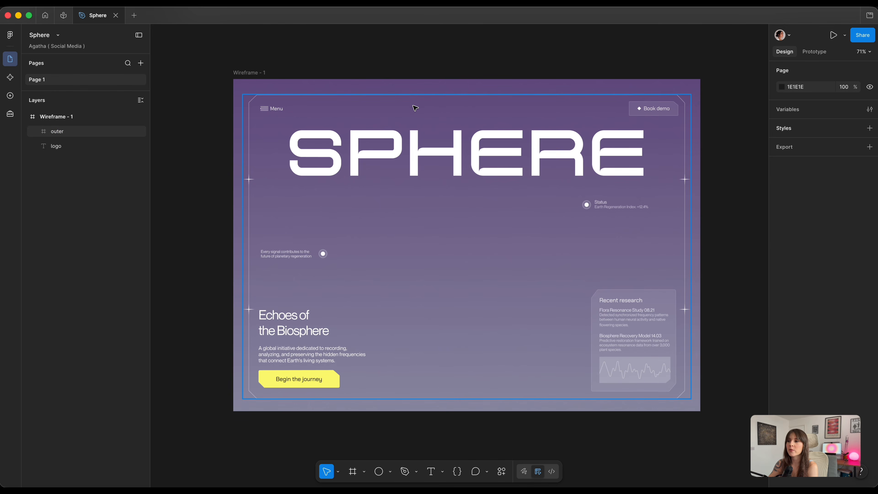
- Switch to Figma and select the SPHERE logo text layer in the wireframe
left_click(414, 141)
left_click(78, 149)
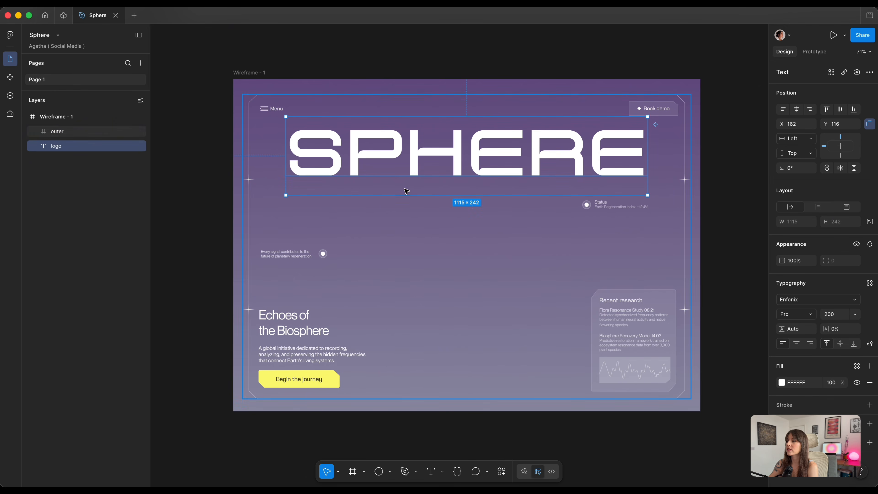
scroll(832, 439, "down", 2)
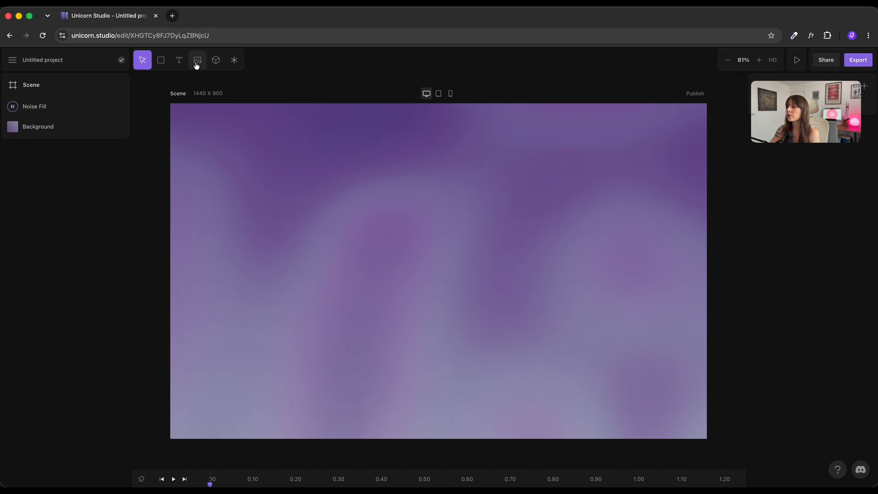
- In Unicorn Studio, place the SPHERE.png logo at X 50, Y 25 with a width of 1115 to match the Figma logo
left_click(197, 62)
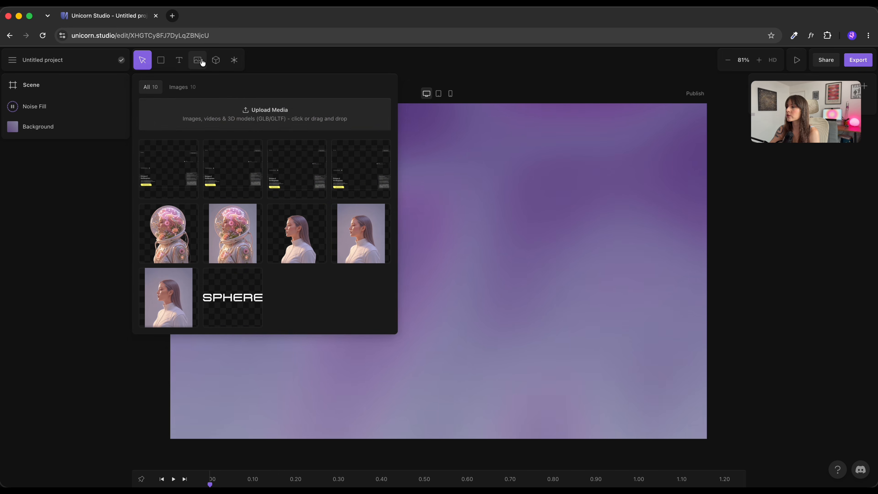
left_click(234, 297)
left_click_drag(519, 276, 637, 300)
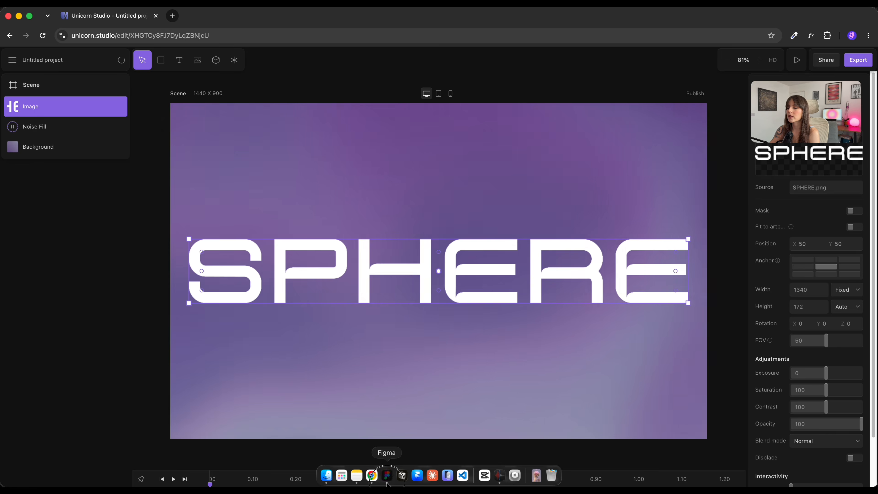
left_click(386, 477)
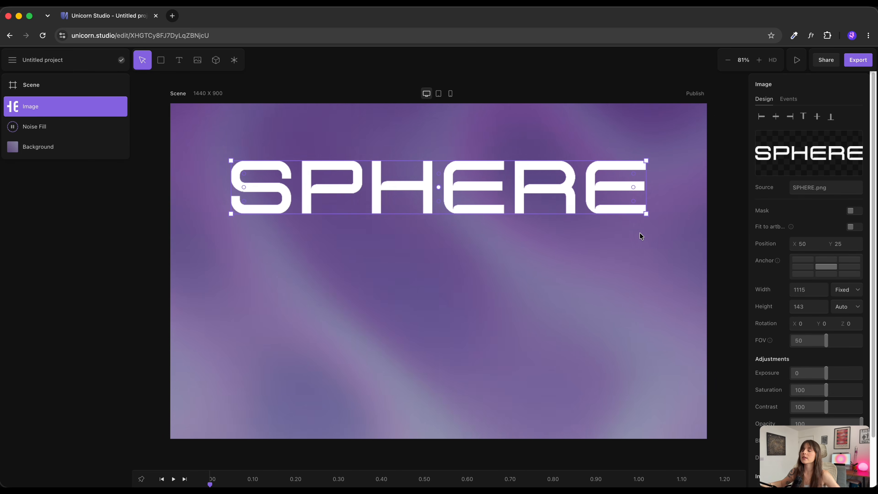
- Search the effects for "rad", add Radial Blur to the SPHERE logo and set its mix radius to 60
left_click(234, 61)
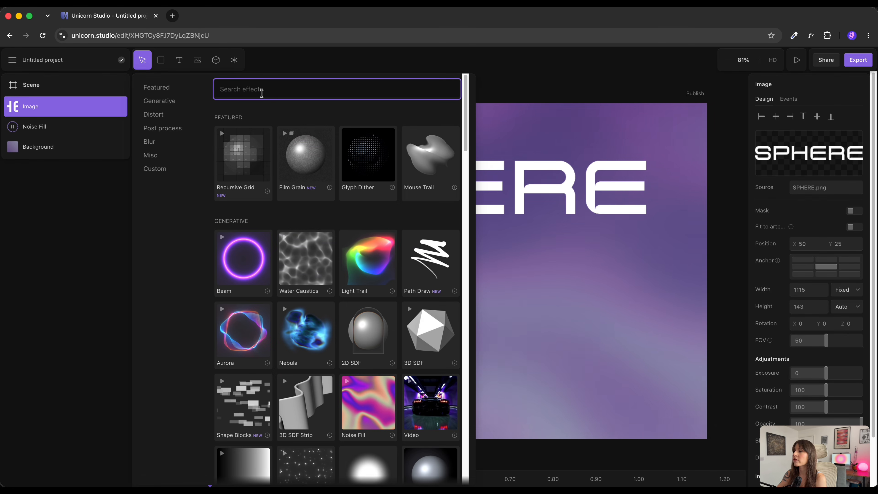
type("rad")
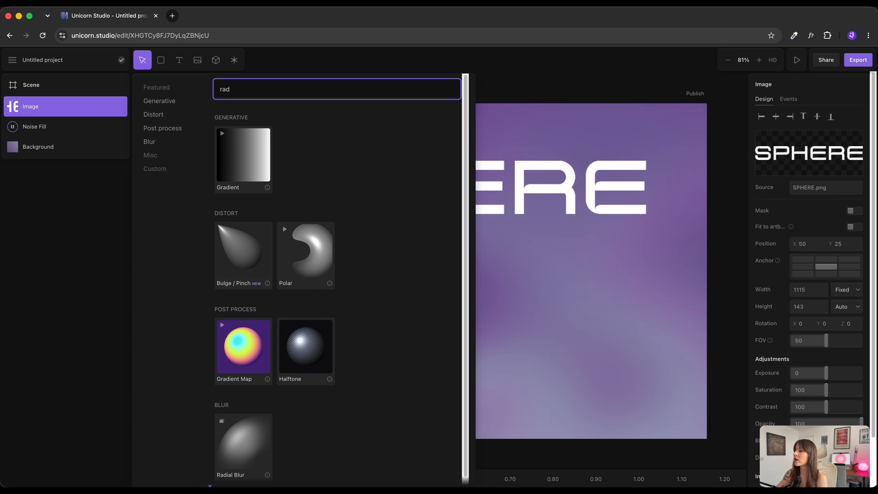
left_click(243, 432)
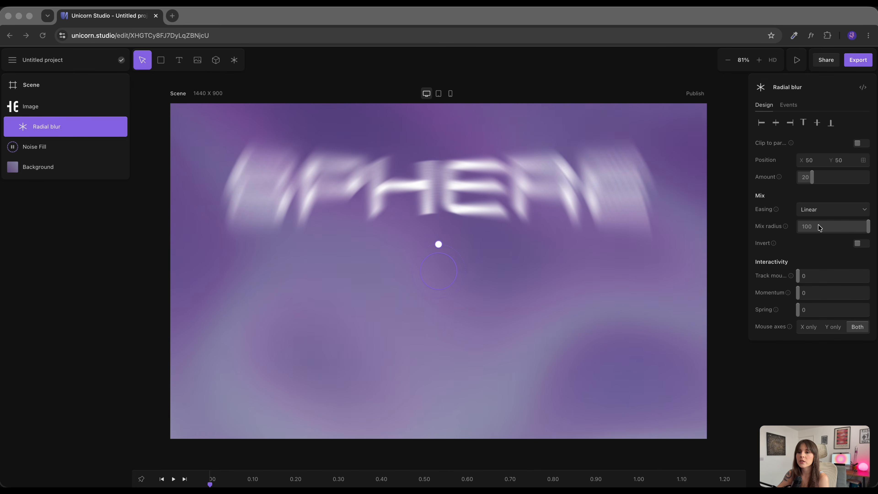
left_click(867, 227)
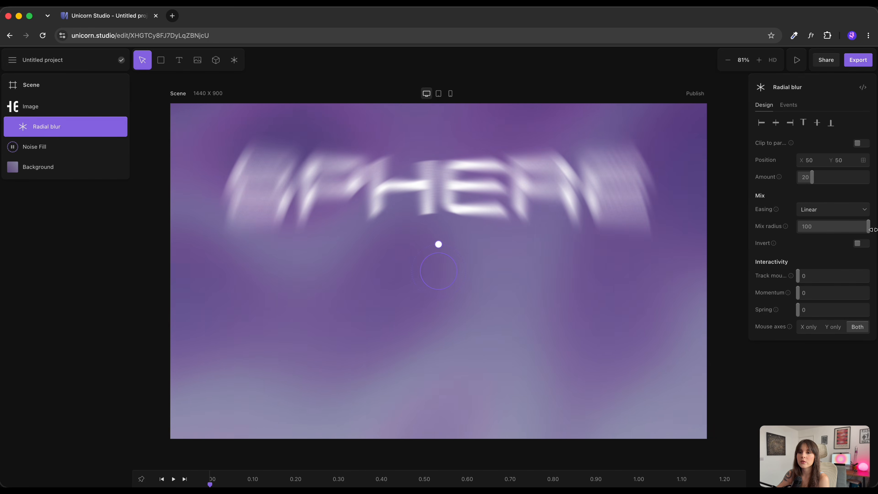
left_click_drag(867, 229, 845, 236)
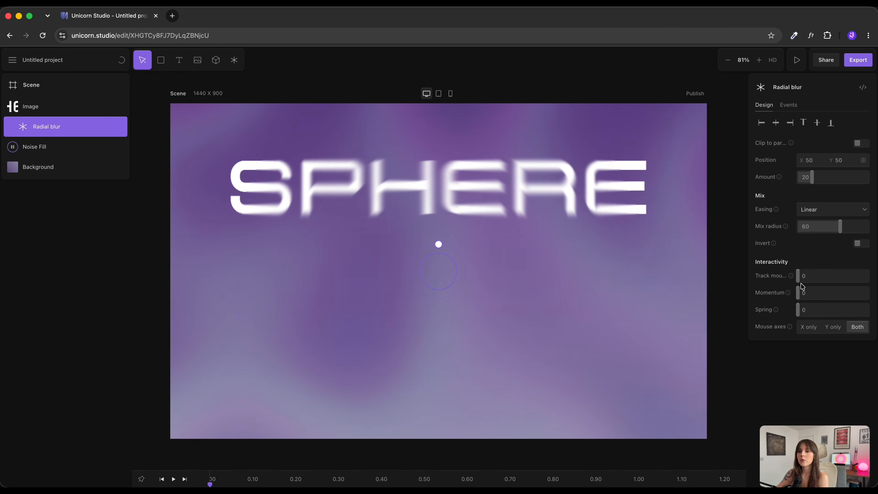
- Set the radial blur's mouse tracking to 69 and its momentum to 34
left_click_drag(799, 276, 869, 276)
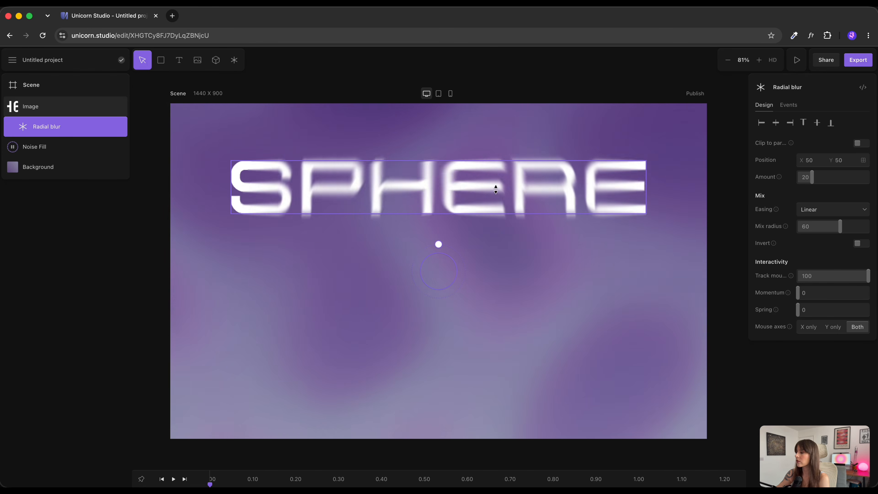
left_click(851, 277)
left_click_drag(851, 286, 846, 286)
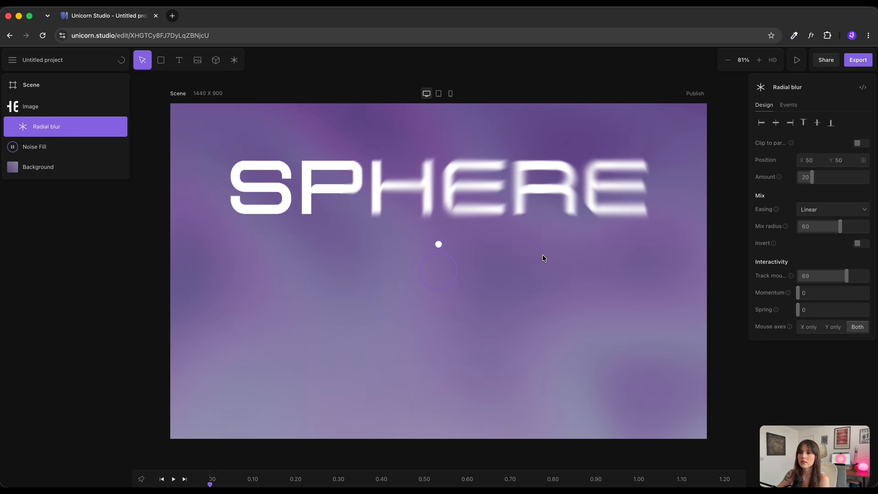
left_click(806, 295)
type("34")
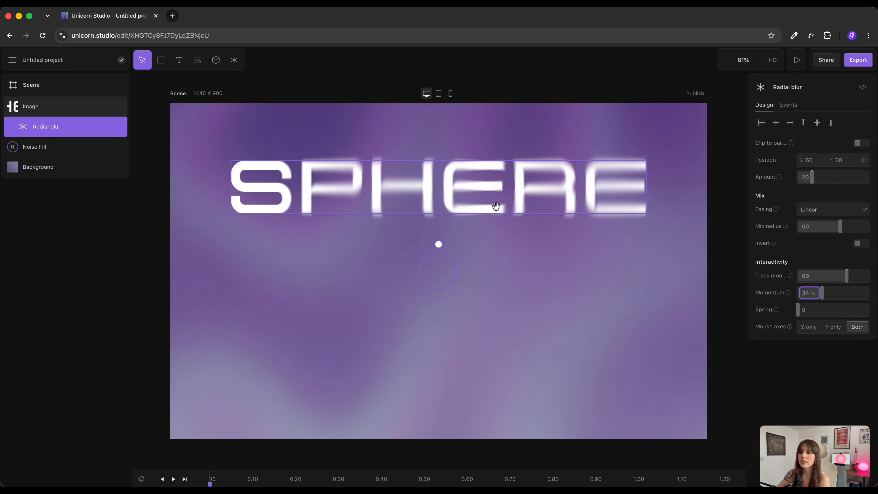
- Search the effects for "pin" and add the Bulge / Pinch effect to the SPHERE logo
left_click(416, 183)
left_click(234, 60)
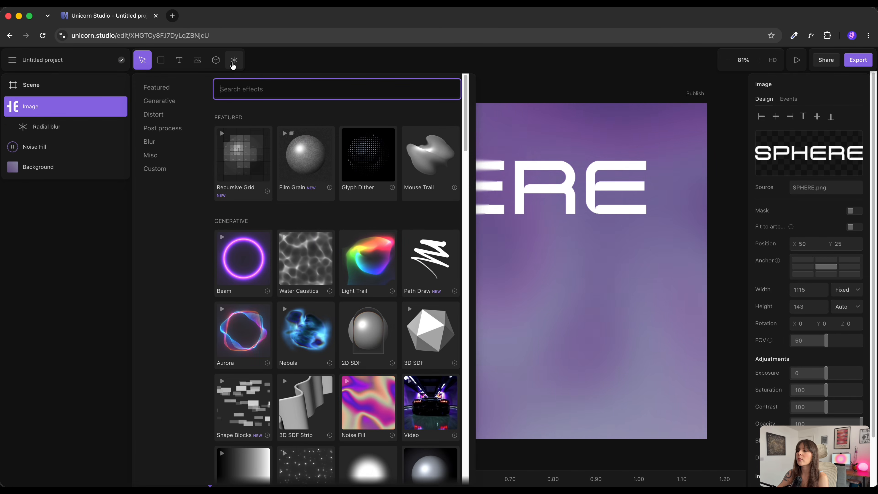
type("pin")
left_click(244, 348)
- Place the pinch effect over the logo's last letter with scale 26 and amount about 61, and raise its mouse tracking
mouse_move(440, 161)
left_mouse_down()
mouse_move(441, 203)
mouse_move(440, 148)
left_mouse_up()
left_click_drag(440, 148, 455, 171)
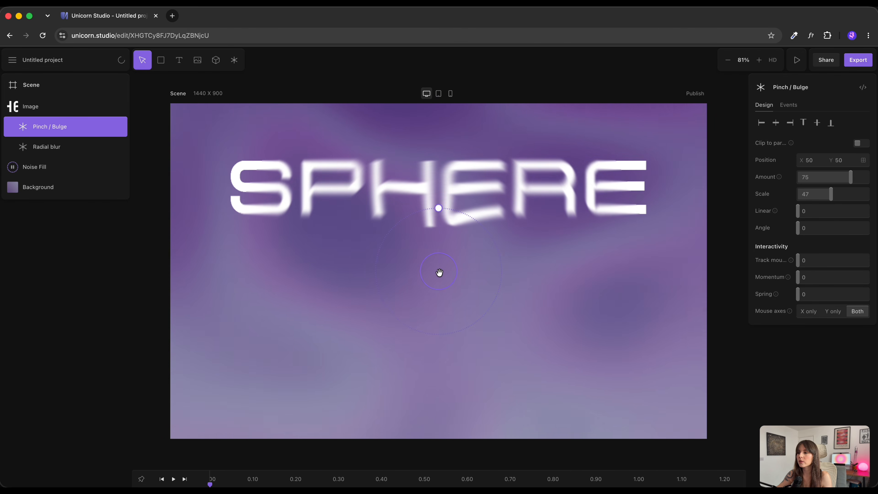
left_click_drag(487, 210, 615, 194)
left_click_drag(823, 195, 840, 179)
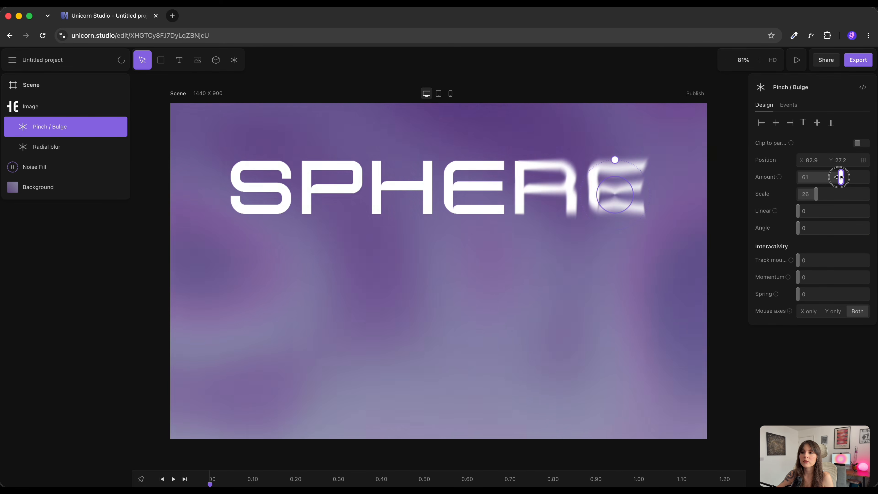
left_click_drag(799, 260, 833, 272)
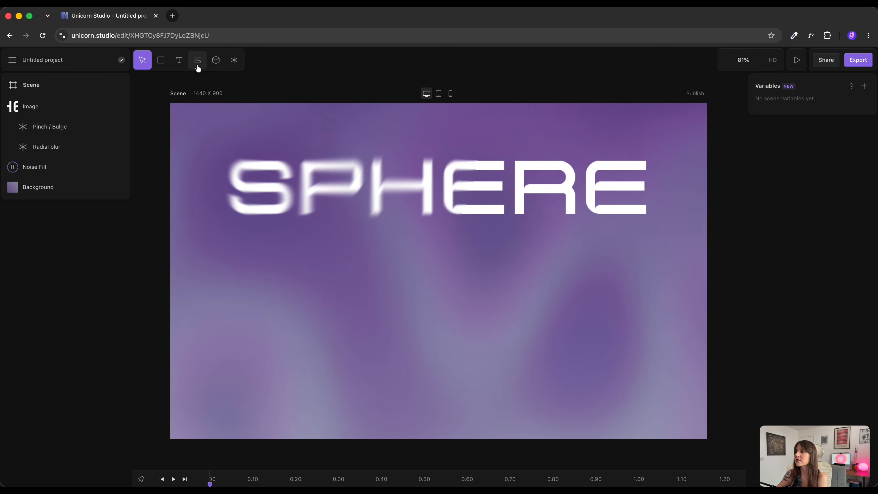
- Add the woman's profile portrait above the logo, enlarge it to about 639 wide and move it down to about Y 62.9
left_click(198, 67)
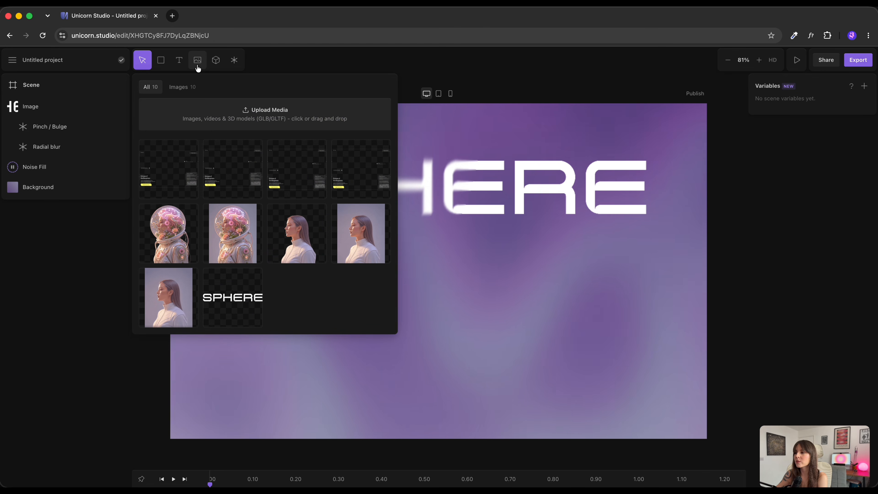
left_click(347, 249)
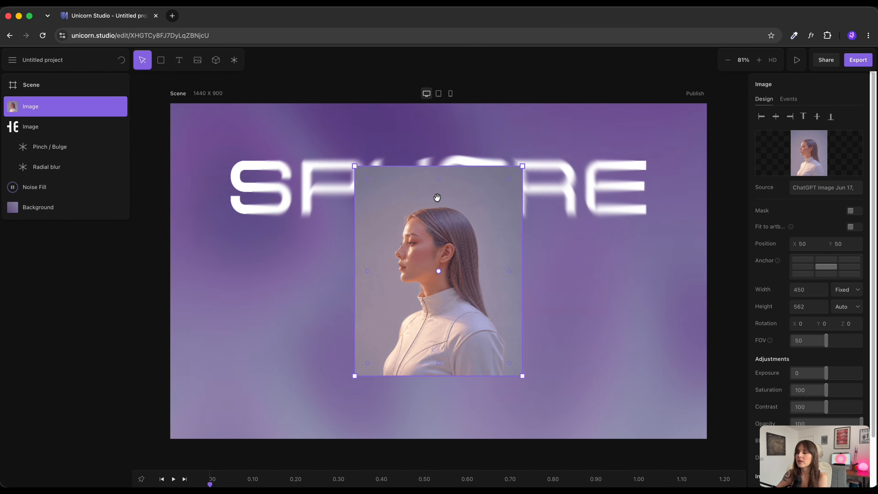
left_click_drag(521, 375, 575, 456)
left_click_drag(466, 191, 453, 194)
- Center the portrait horizontally in the scene and remove its background
left_click(774, 116)
right_click(491, 291)
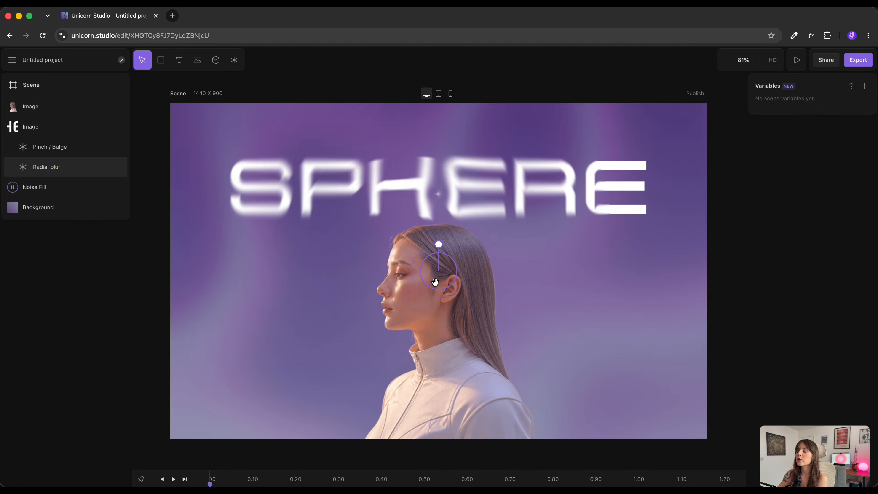
left_click(367, 257)
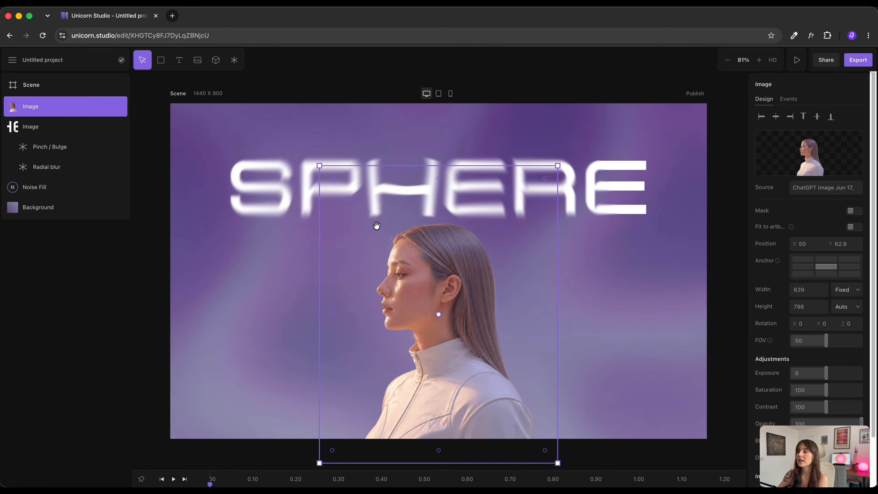
- Add the cut-out astronaut image with the flower-filled helmet above the portrait and lower its opacity
left_click(197, 60)
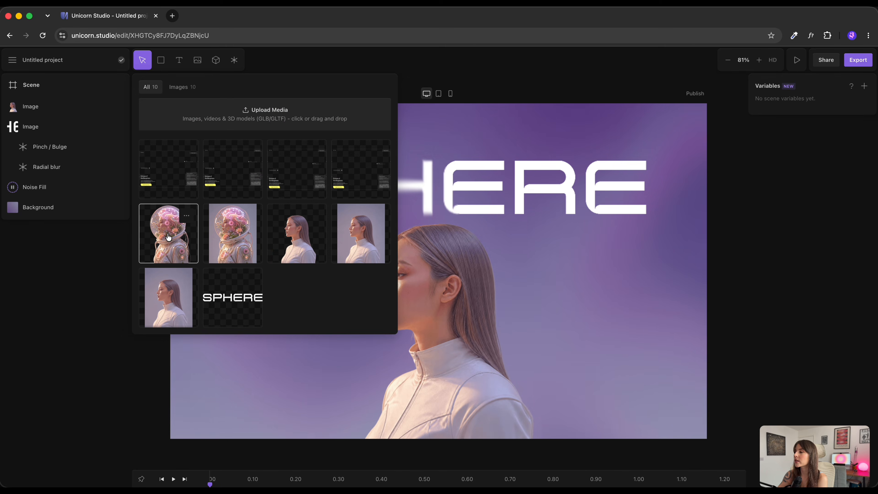
left_click(168, 237)
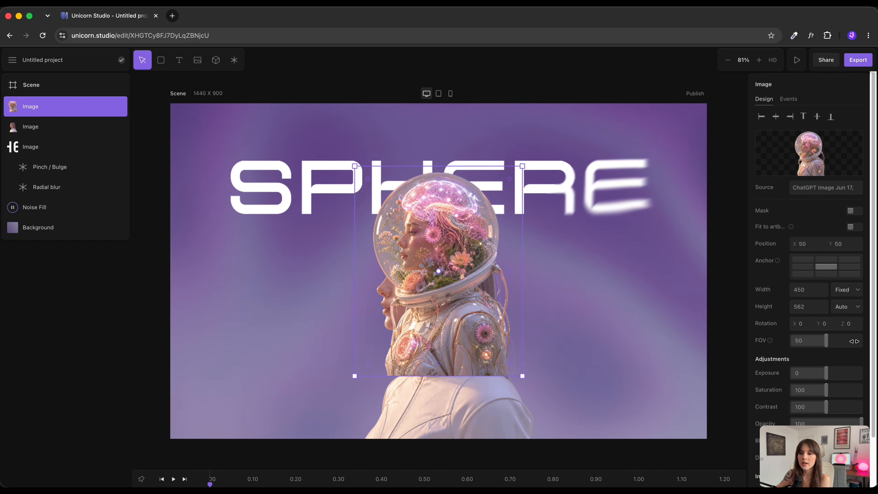
scroll(819, 373, "down", 2)
scroll(819, 373, "down", 4)
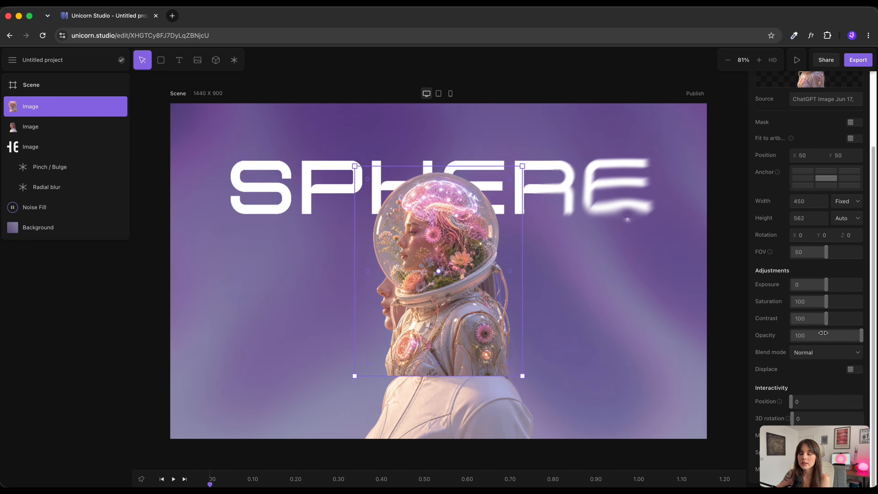
left_click_drag(860, 335, 814, 335)
- Enlarge the astronaut image to 668 wide, align it with the portrait at X 50, Y 68.1 and restore its opacity to 100
left_click_drag(508, 375, 509, 416)
left_click_drag(403, 228, 400, 297)
scroll(399, 297, "up", 2)
scroll(400, 297, "up", 5)
left_click_drag(814, 335, 859, 341)
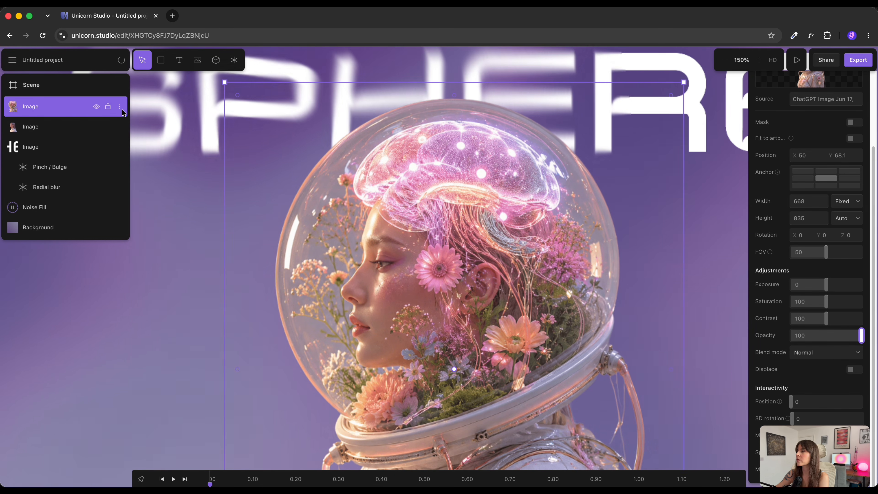
- Add the Mouse Trail effect to the astronaut image layer
left_click(233, 58)
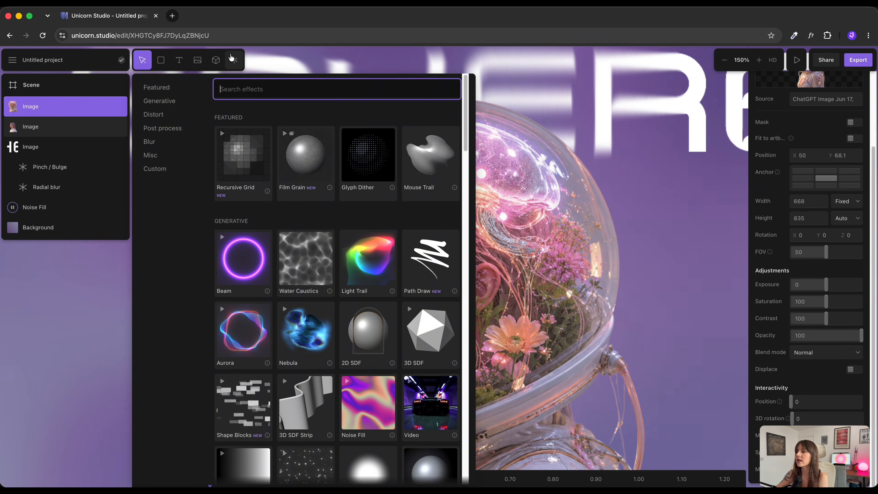
left_click(232, 65)
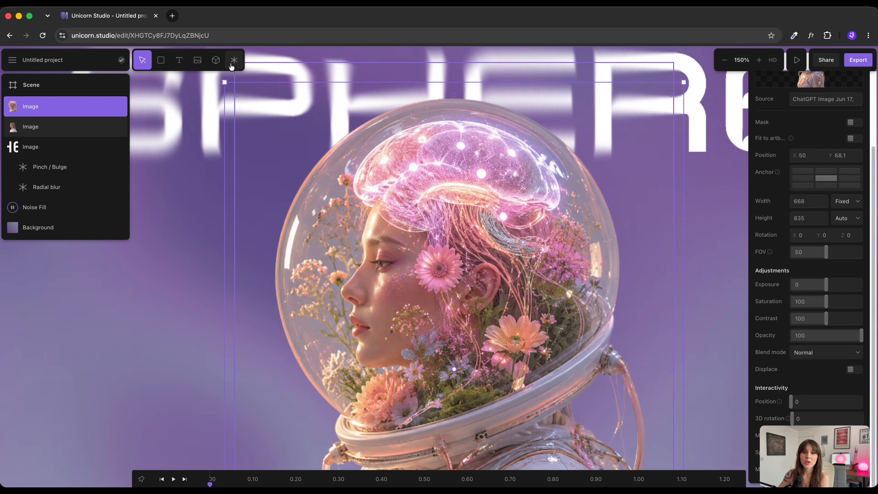
left_click(232, 65)
type("mo")
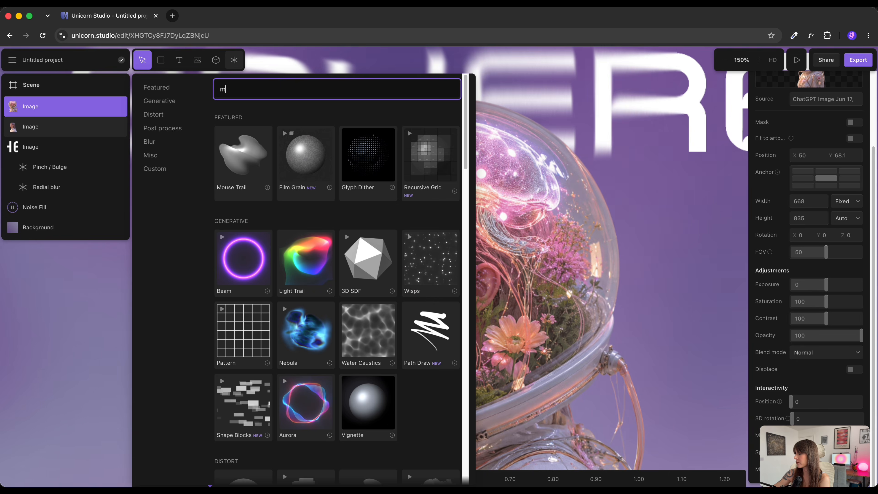
left_click(241, 152)
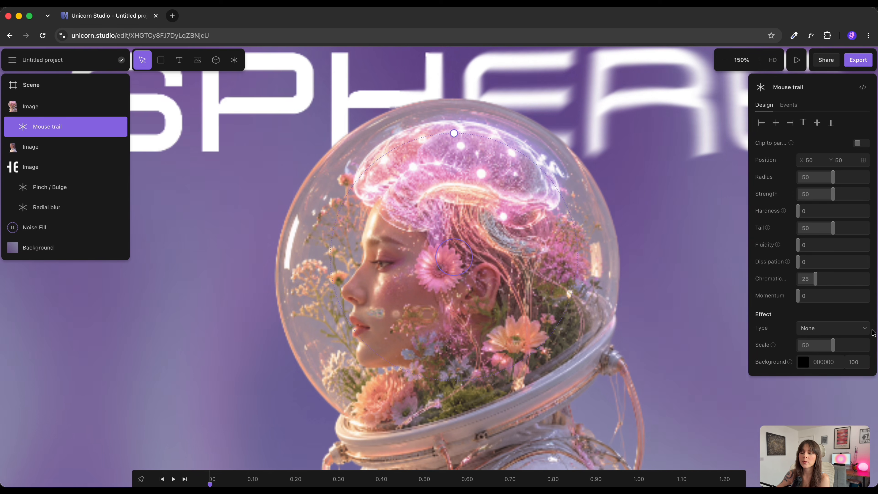
- Set the mouse trail's effect type to Reveal Background with scale 0 and background opacity 0, and adjust its trail settings
left_click(820, 329)
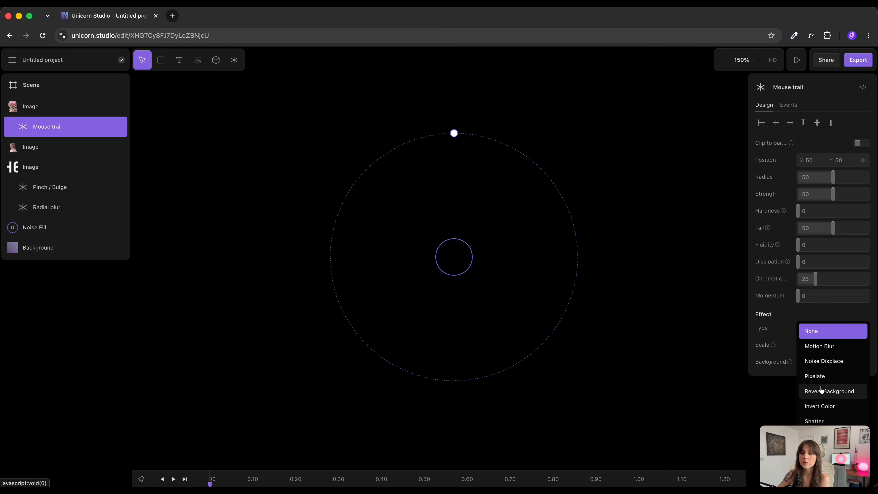
left_click(821, 390)
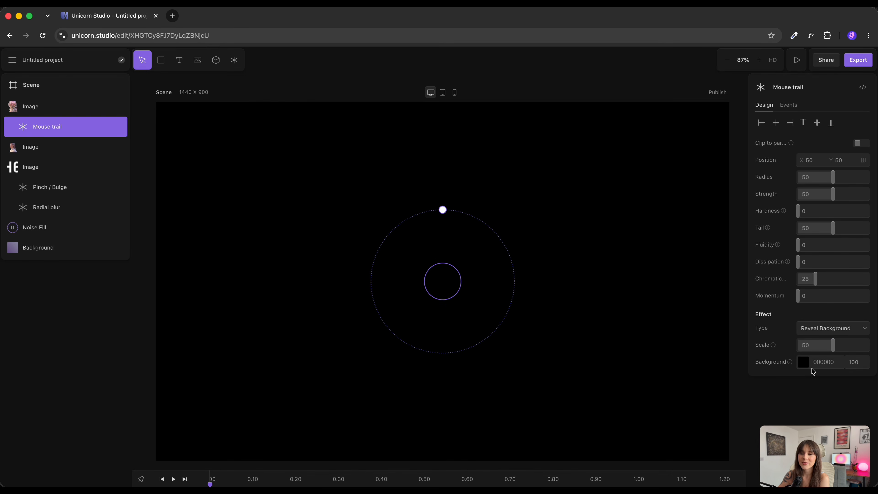
left_click(802, 361)
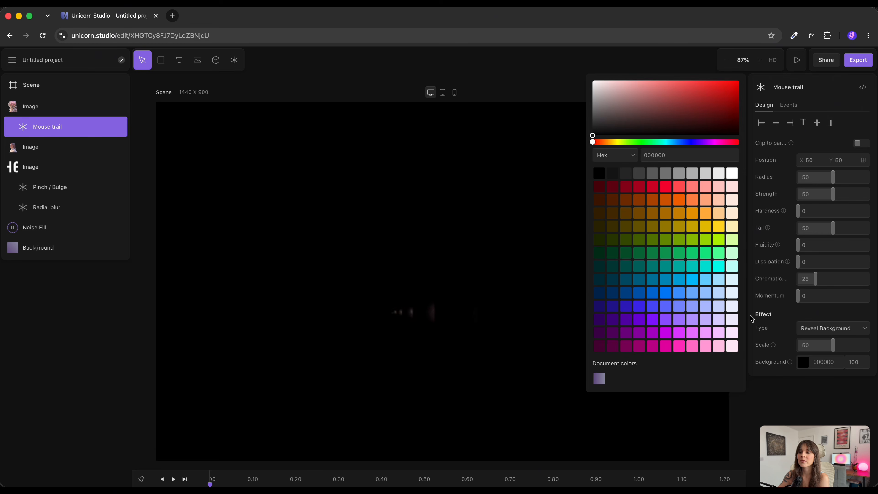
left_click(859, 363)
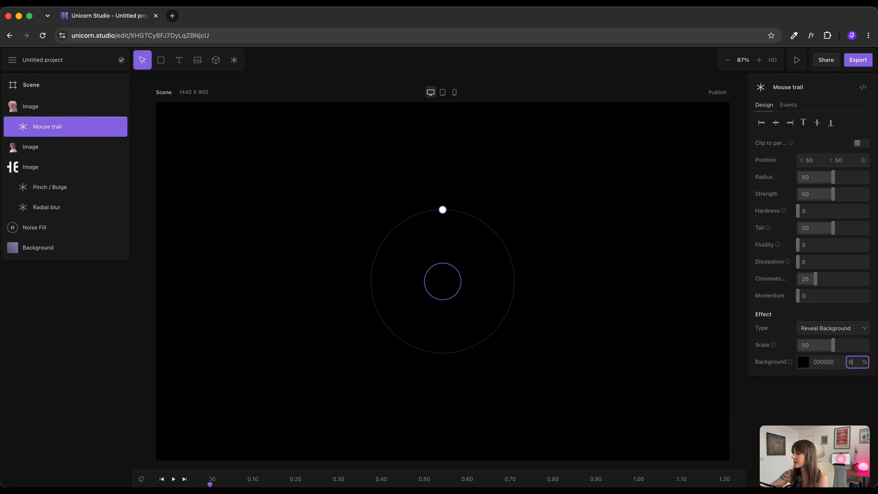
type("0")
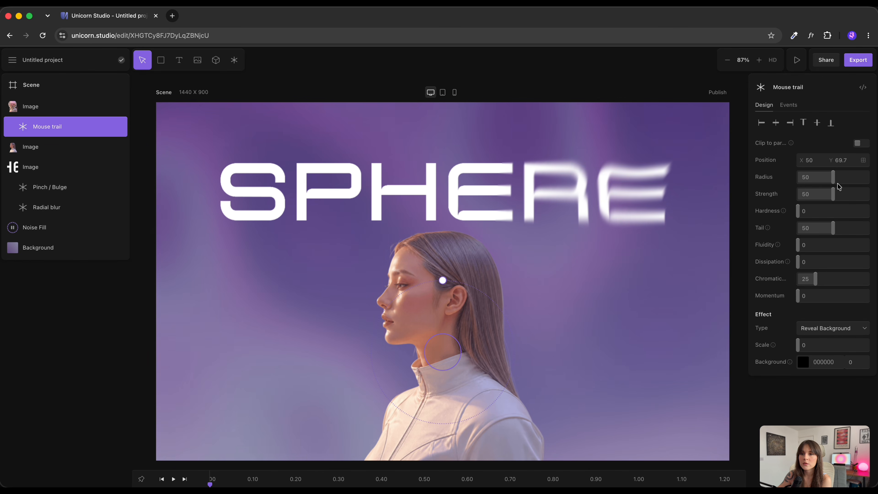
left_click_drag(833, 179, 860, 194)
left_click_drag(803, 299, 807, 280)
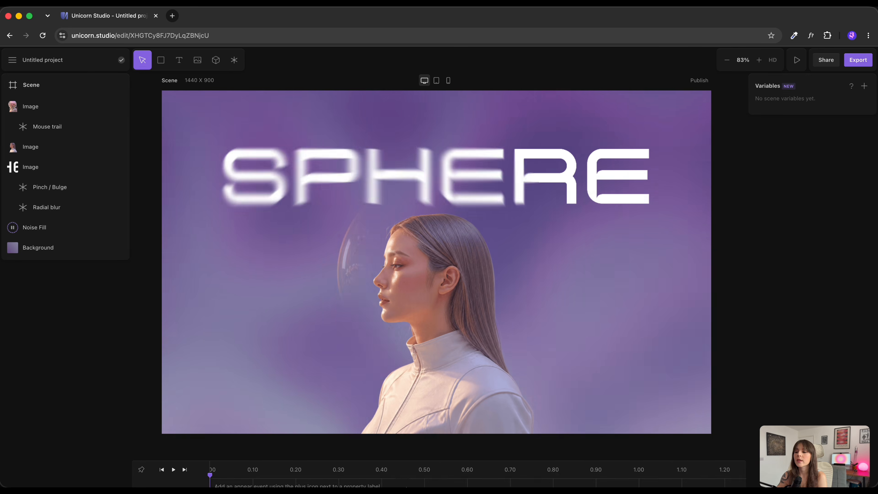
- Try overlaying the outer interface frame from the Figma wireframe on the Unicorn Studio scene as an image
mouse_move(357, 484)
left_click(387, 478)
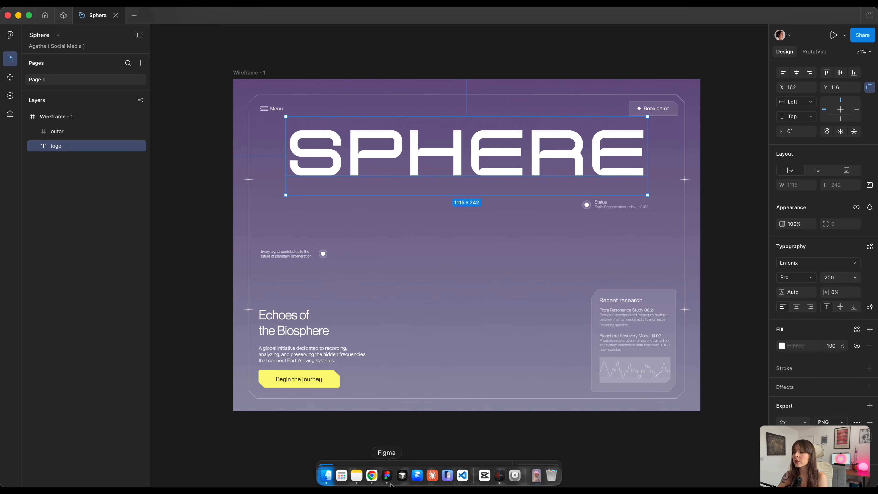
left_click(398, 102)
left_click(364, 96)
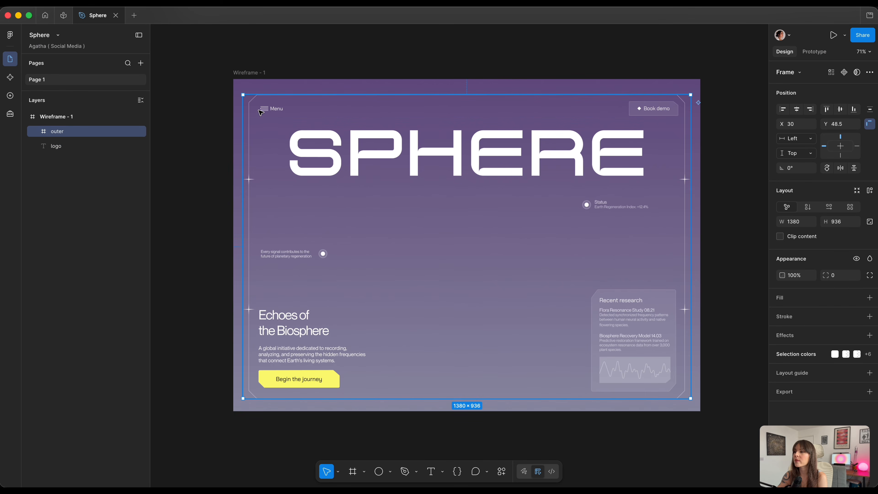
left_click(719, 454)
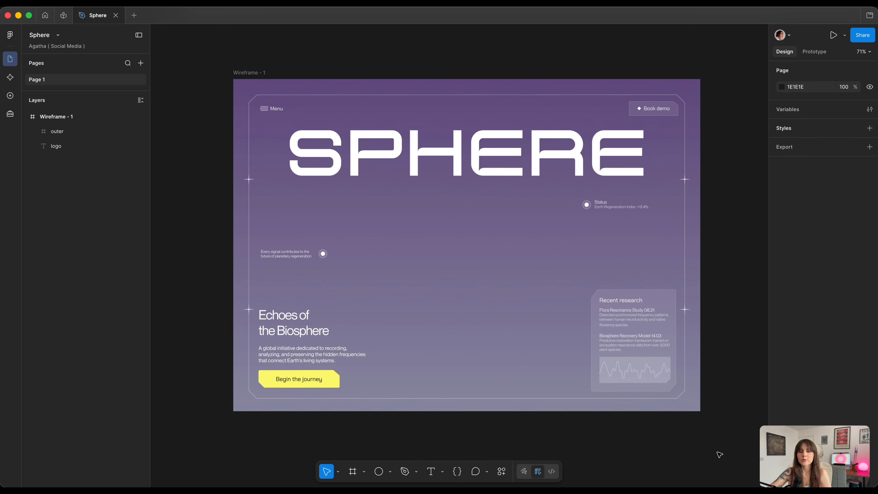
left_click(640, 365)
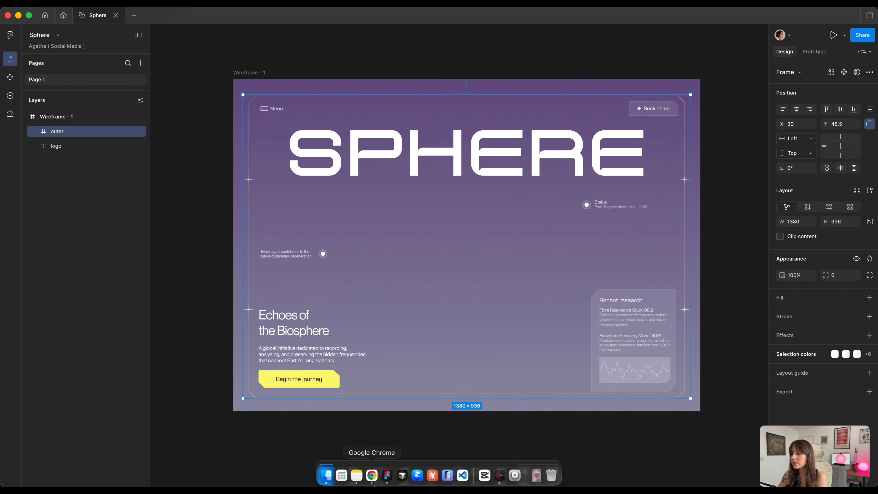
left_click(372, 481)
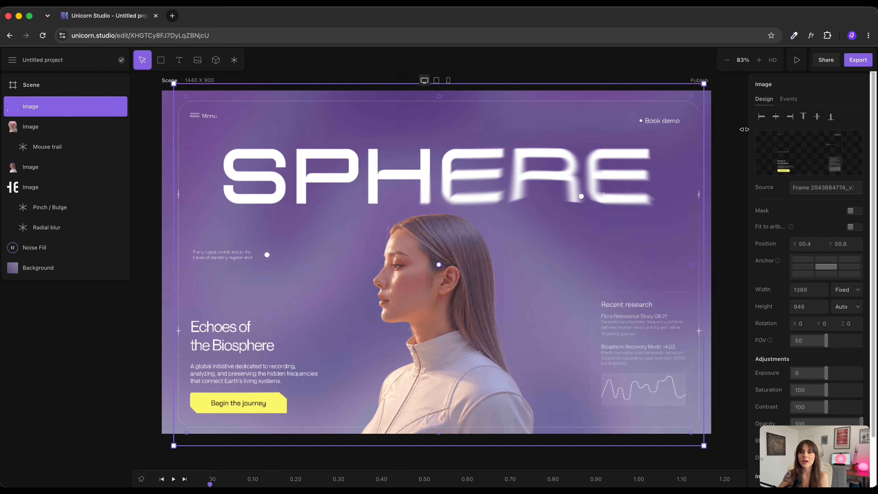
key("BackSpace")
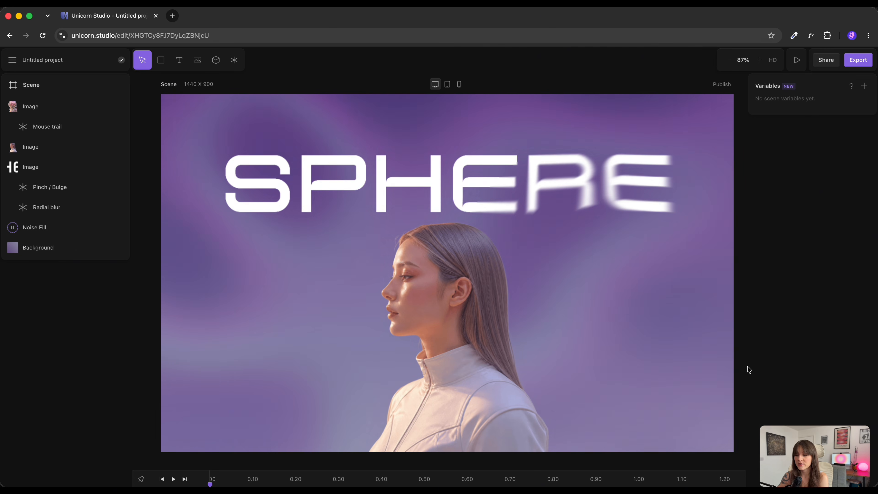
- Open the embed export options for the scene
left_click_drag(169, 85, 186, 93)
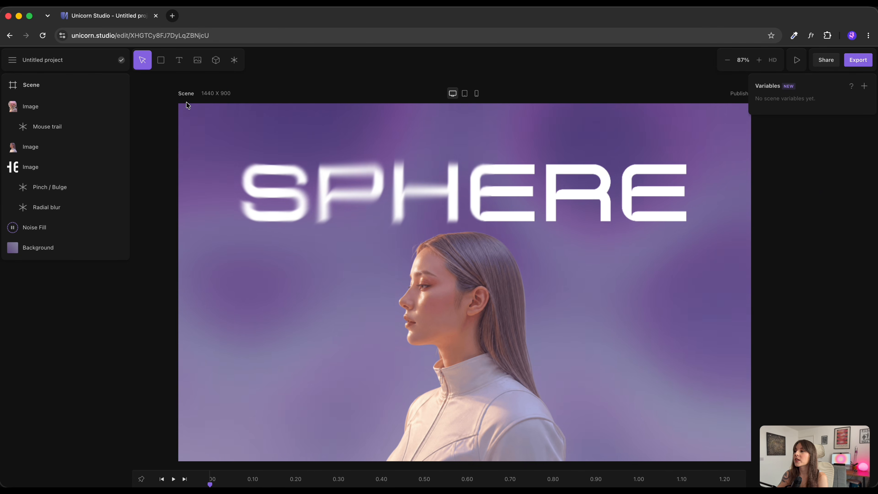
left_click(858, 59)
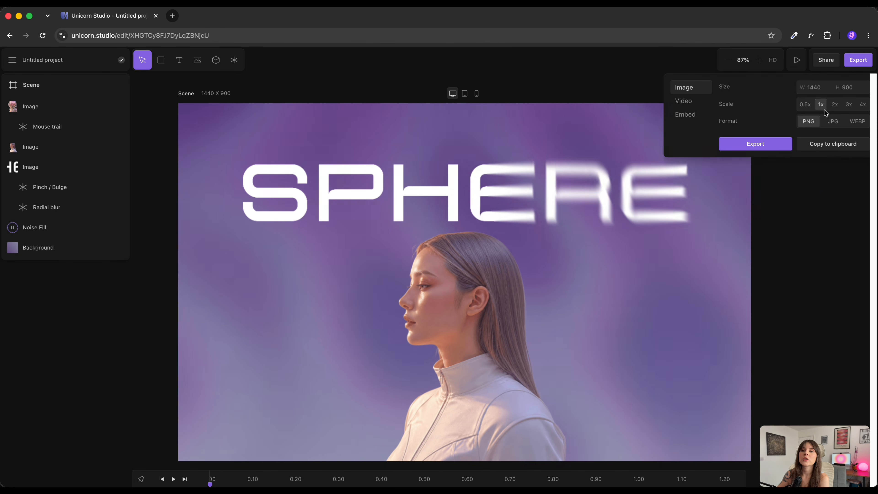
left_click(685, 114)
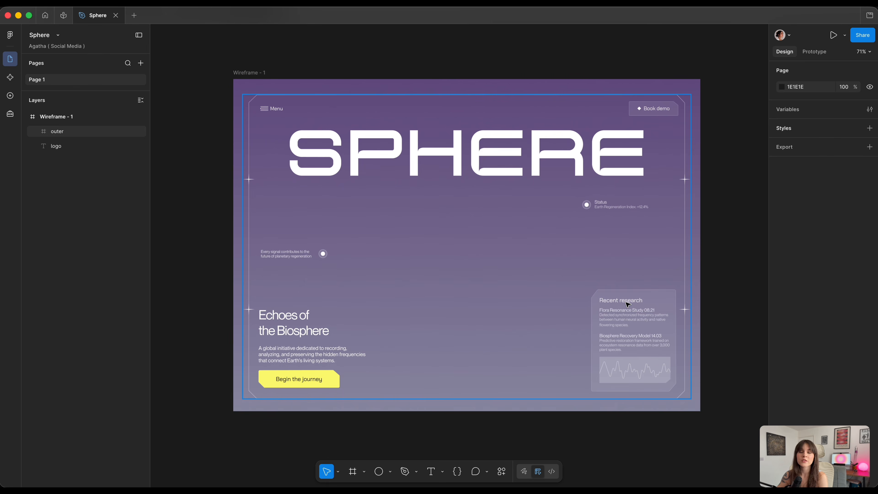
- Copy Figma's outer interface frame with the Figma to HTML with Framer plugin and paste it into the Desktop page in Framer
left_click(628, 304)
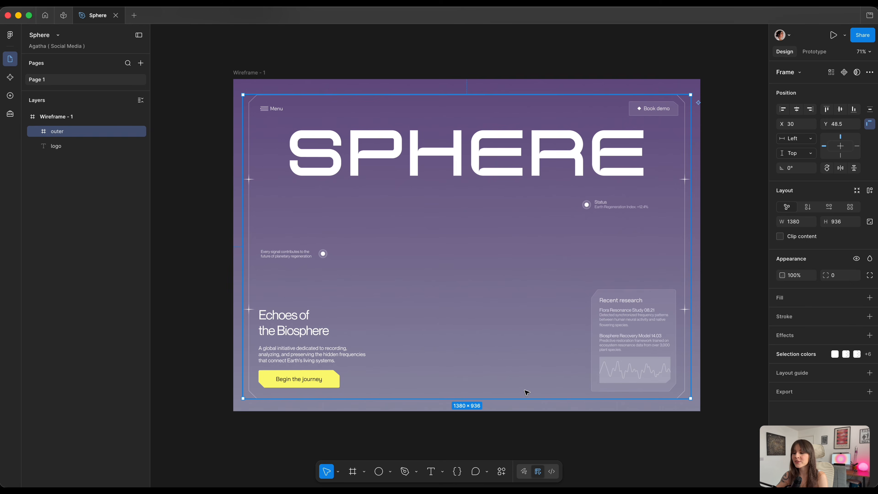
left_click(501, 471)
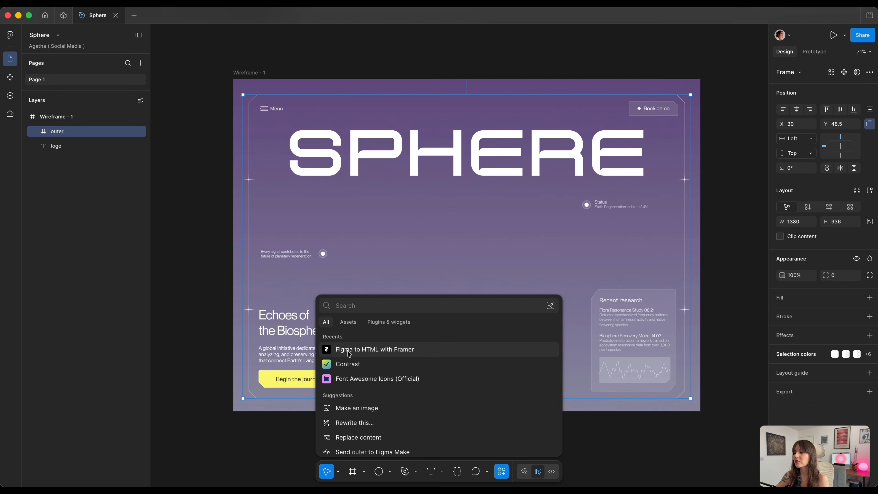
left_click(371, 350)
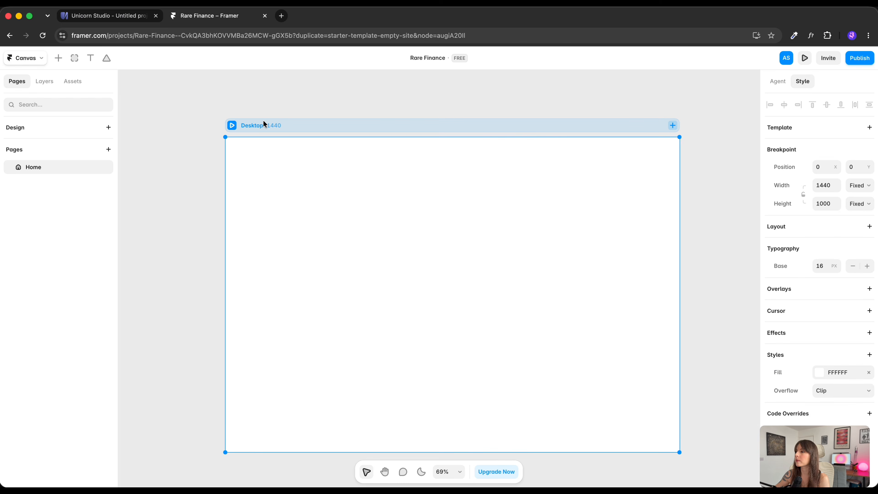
key("super+v")
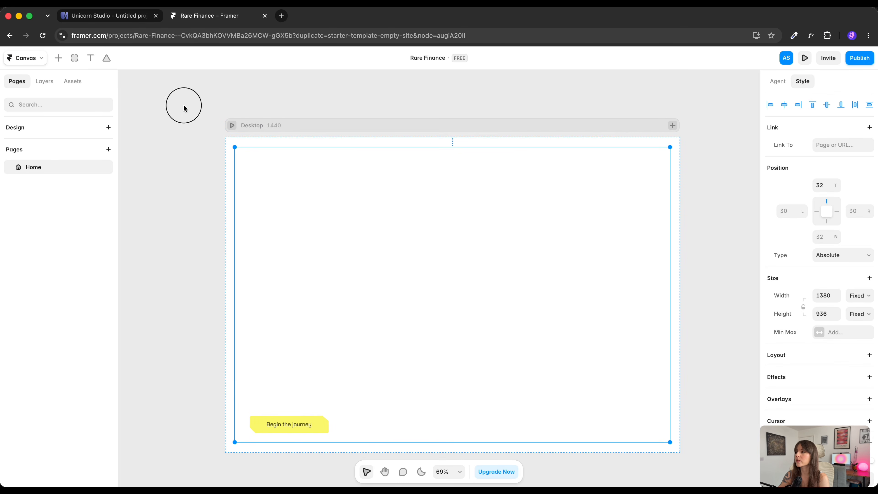
- Copy the scene's Framer embed from Unicorn Studio and paste it into Framer, filling the Desktop page behind the outer layer
left_click(103, 15)
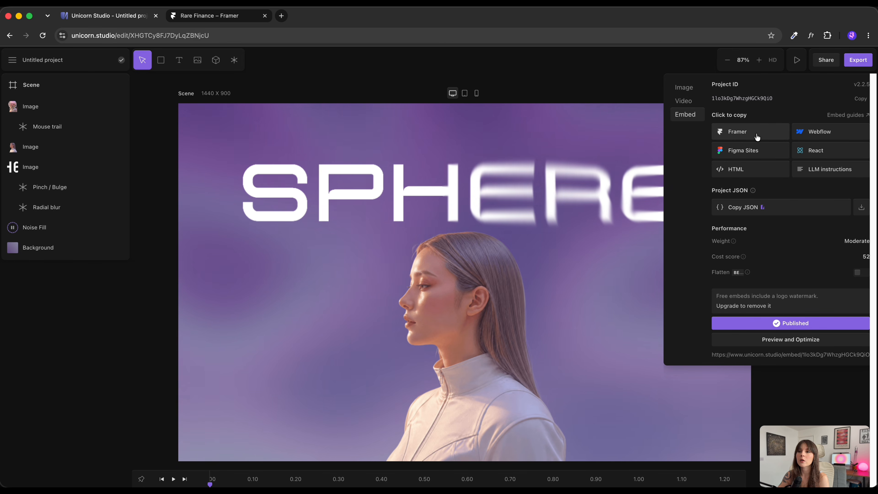
left_click(208, 16)
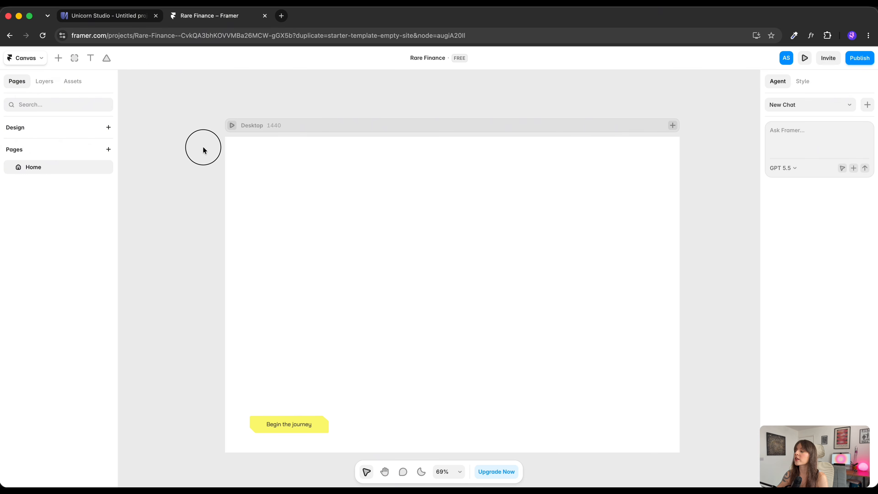
key("super+v")
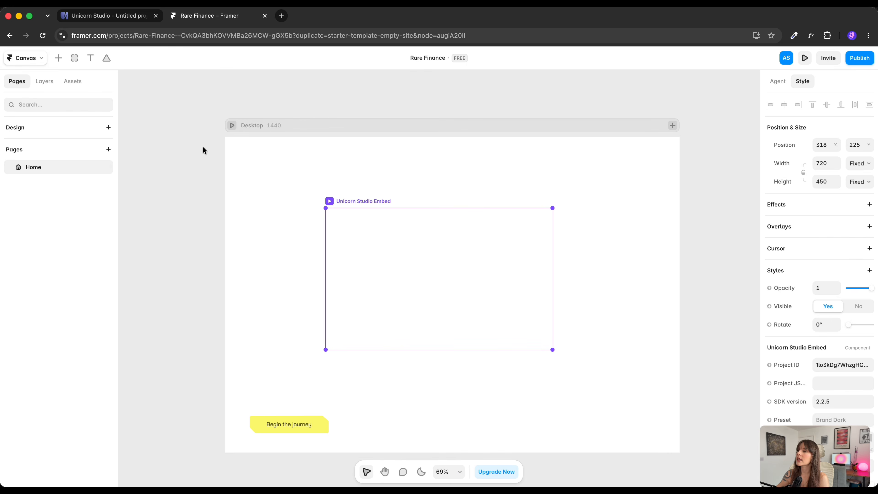
left_click(283, 159)
left_click(88, 176)
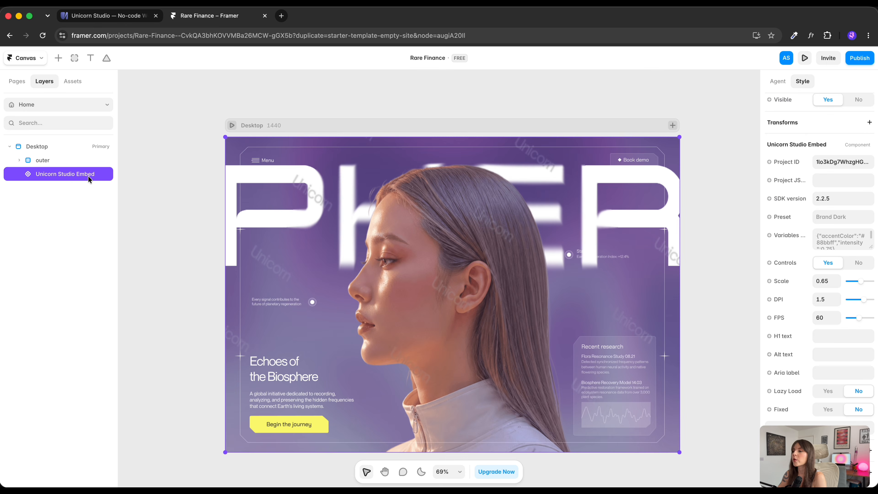
- Preview the Desktop page and check its full height and the mouse-reactive logo and helmet reveal
left_click(231, 129)
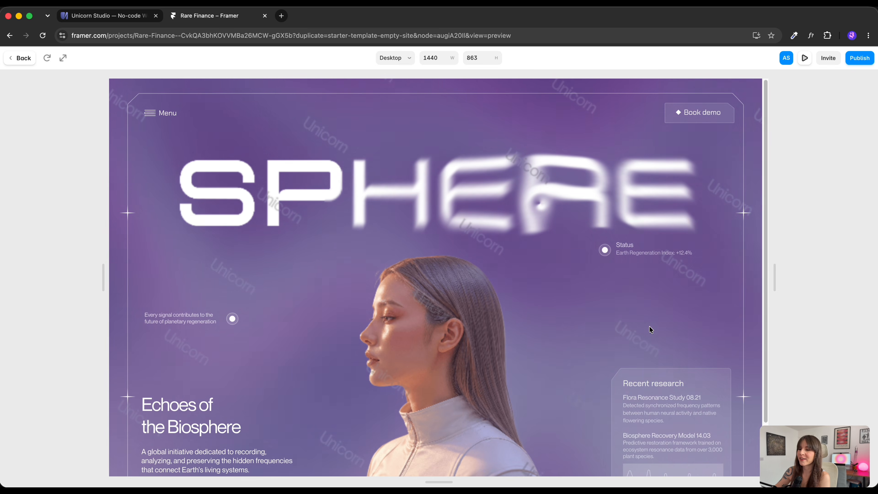
scroll(650, 326, "down", 3)
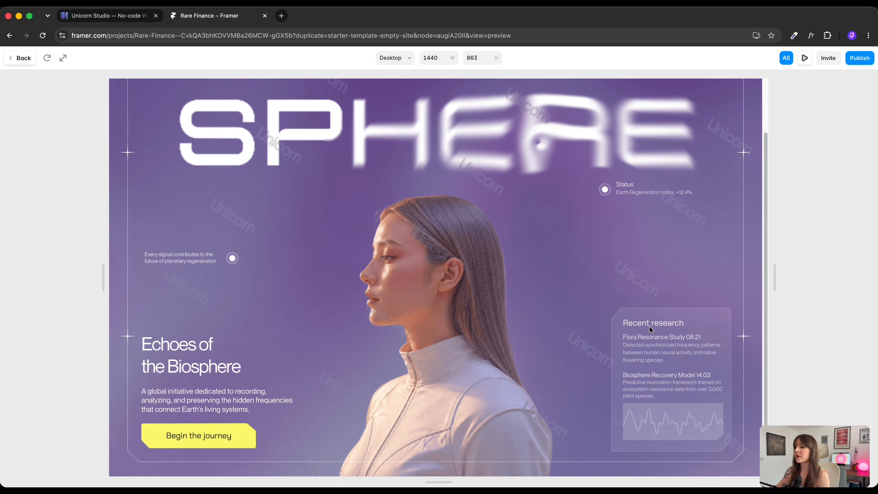
scroll(398, 190, "up", 3)
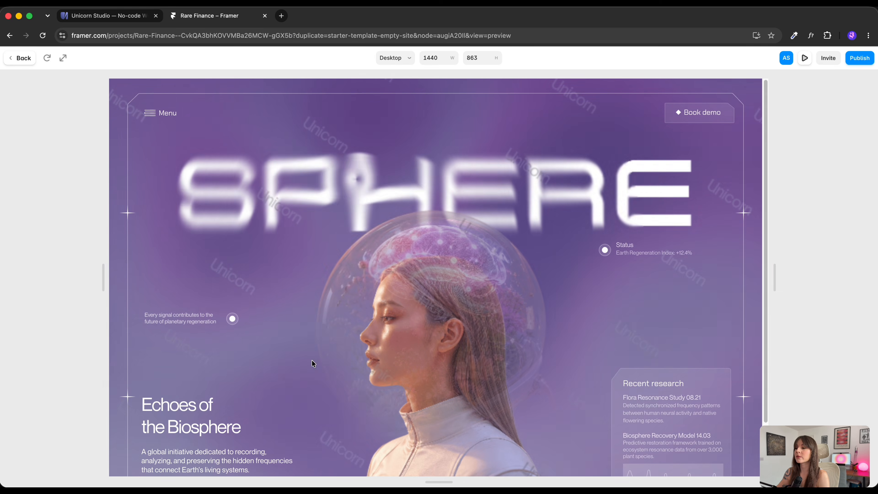